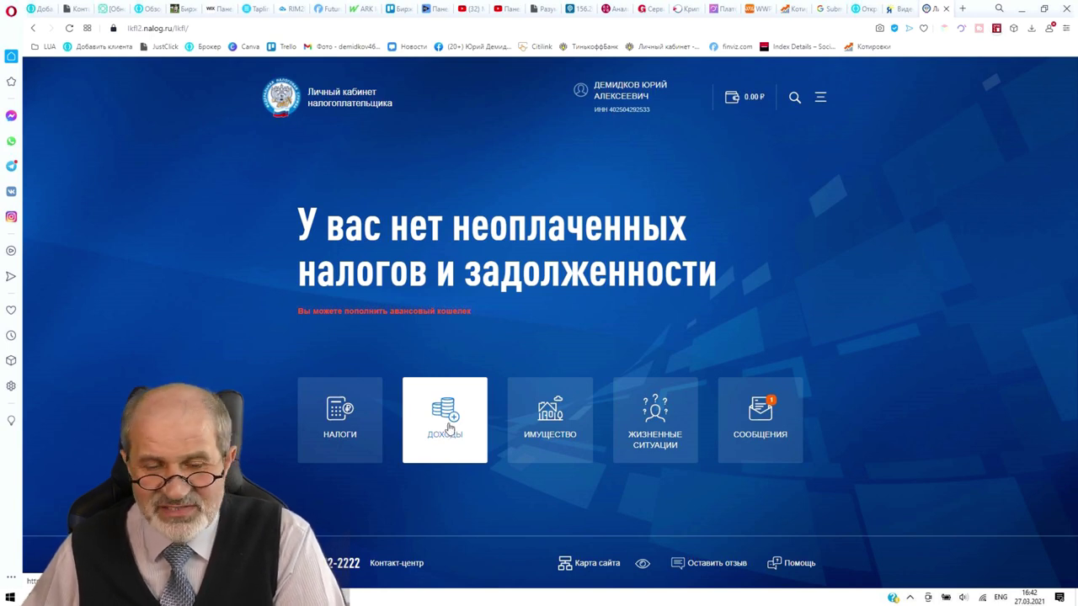
# Step: Go to the life situations section (Жизненные ситуации) and open the 3-НДФЛ tax declaration page
pyautogui.click(647, 420)
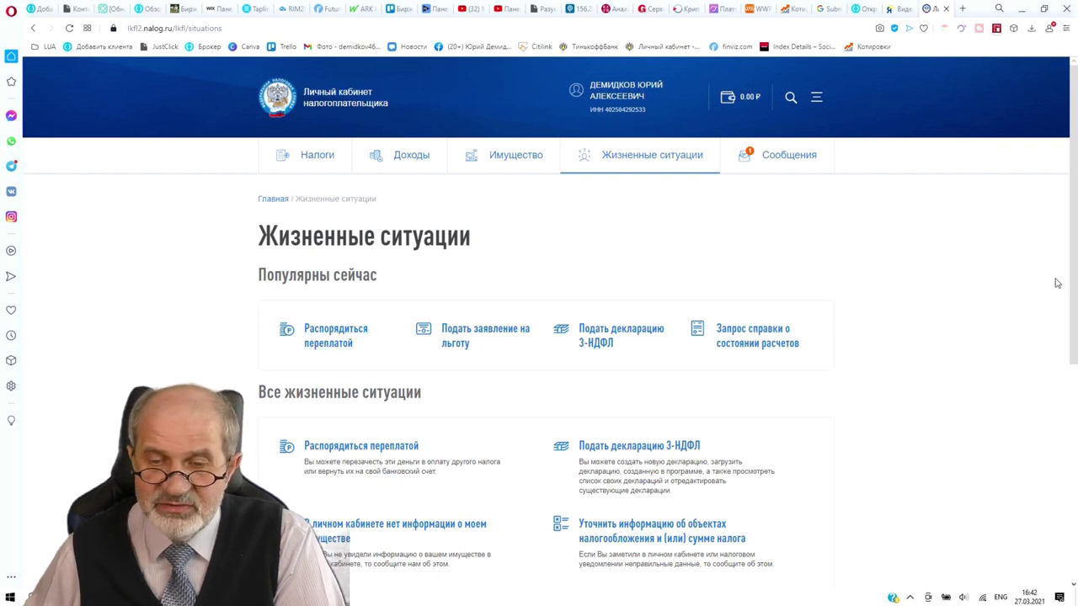
pyautogui.scroll(-1, 1061, 312)
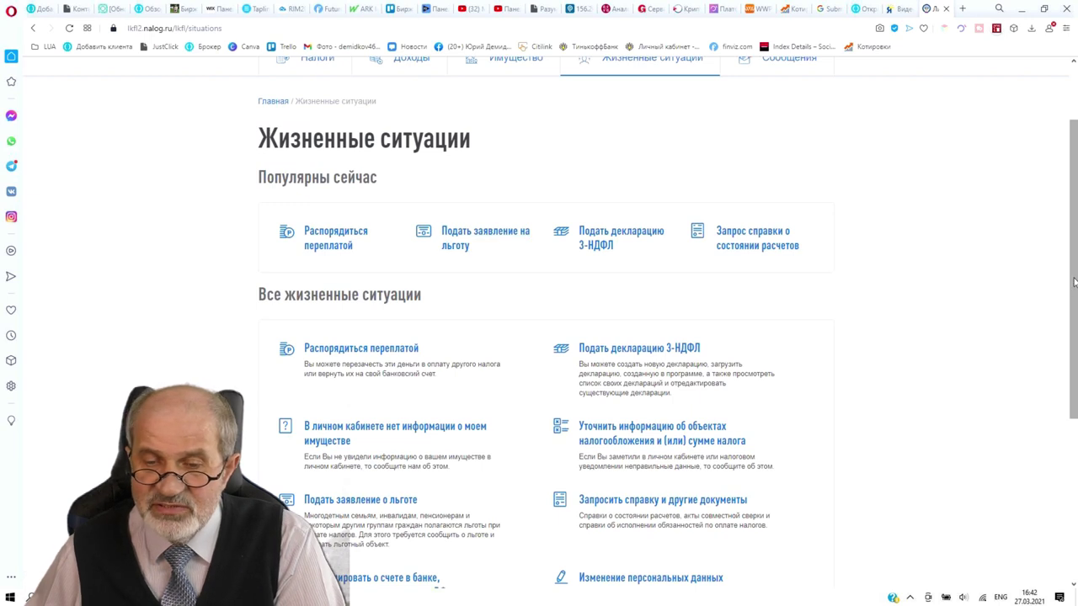
pyautogui.moveTo(1074, 282); pyautogui.dragTo(1077, 307)
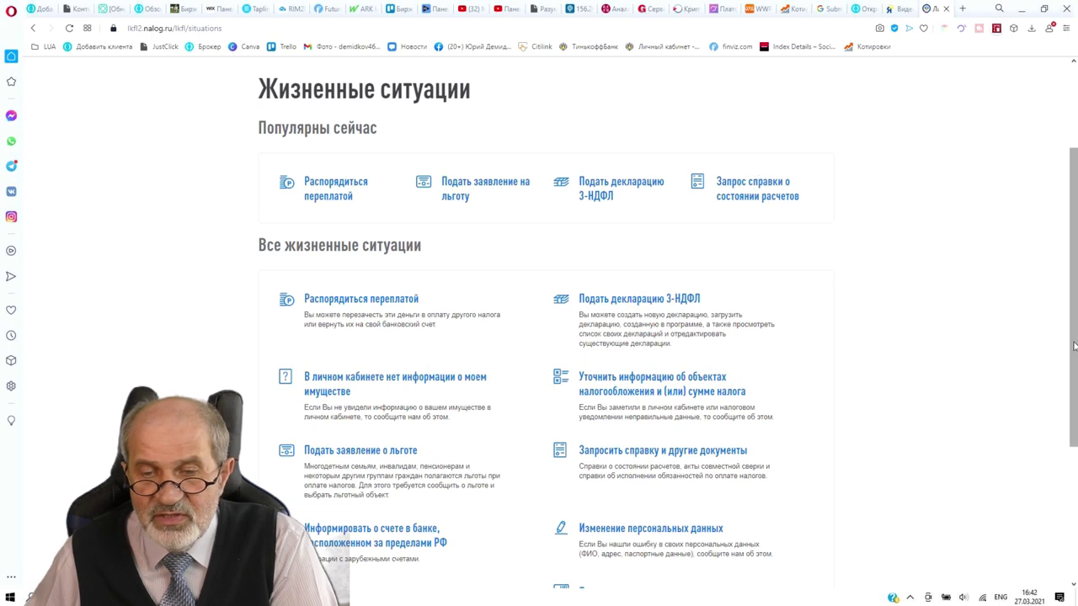
pyautogui.moveTo(1074, 345); pyautogui.dragTo(1059, 280)
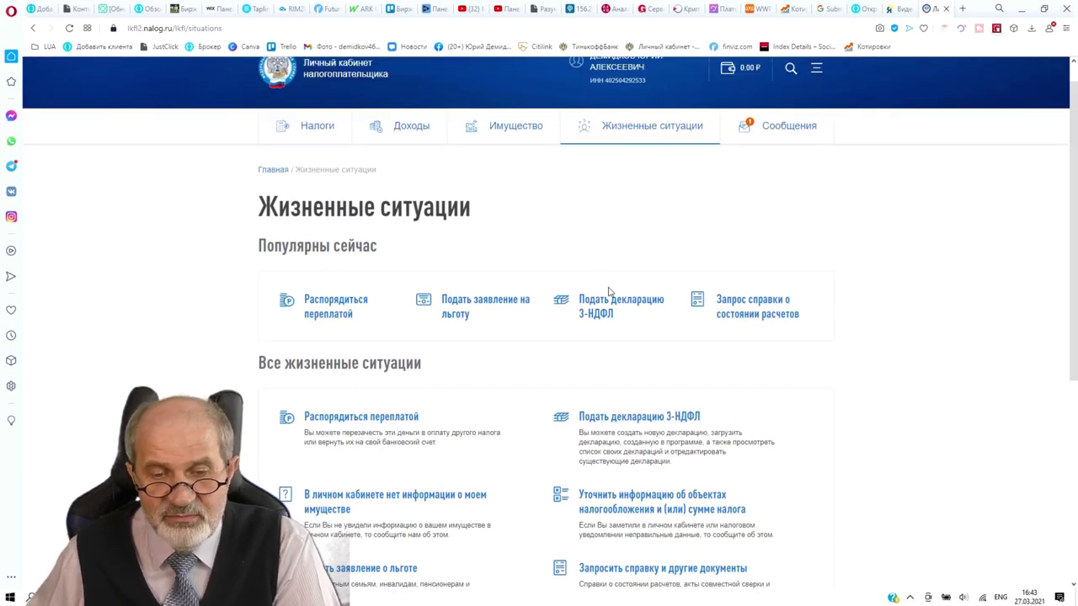
pyautogui.click(595, 315)
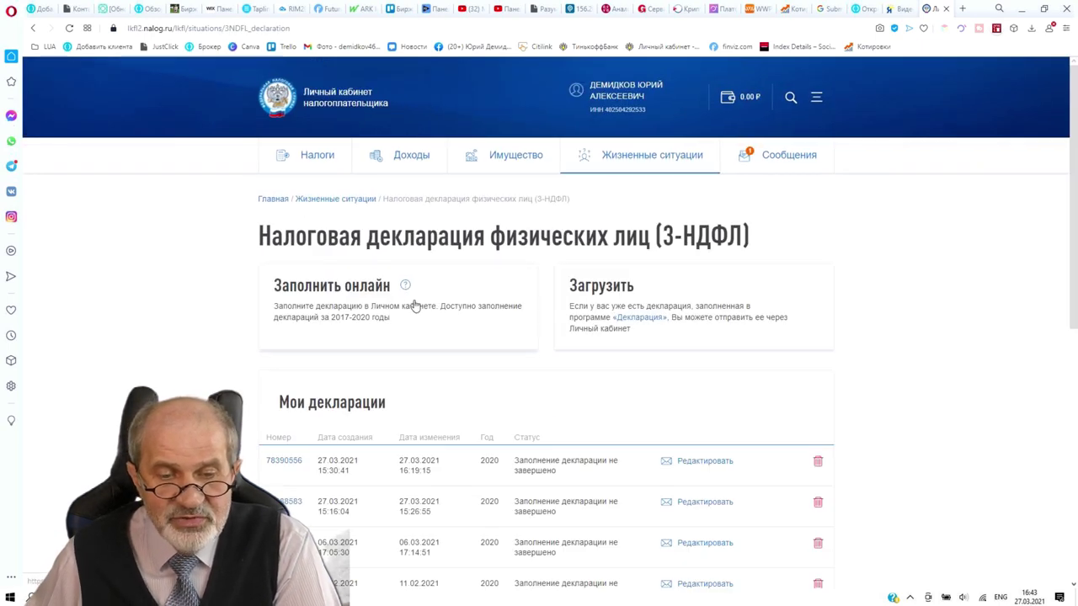
# Step: Start an online 3-НДФЛ declaration for 2020, keeping Да for first submission and Russian tax residency, and proceed to the income stage
pyautogui.click(346, 290)
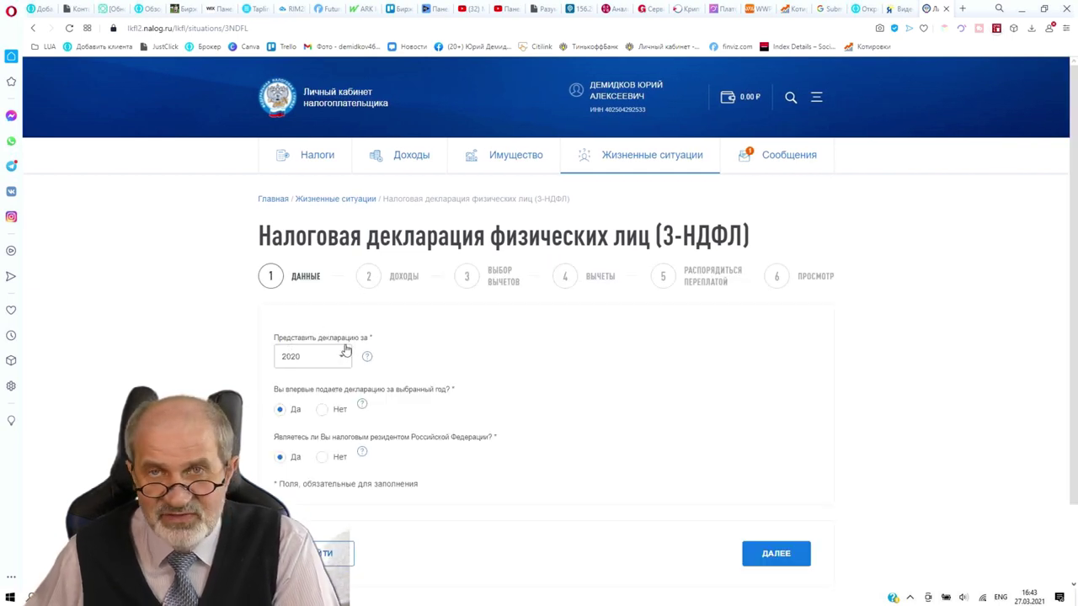
pyautogui.scroll(-1, 446, 379)
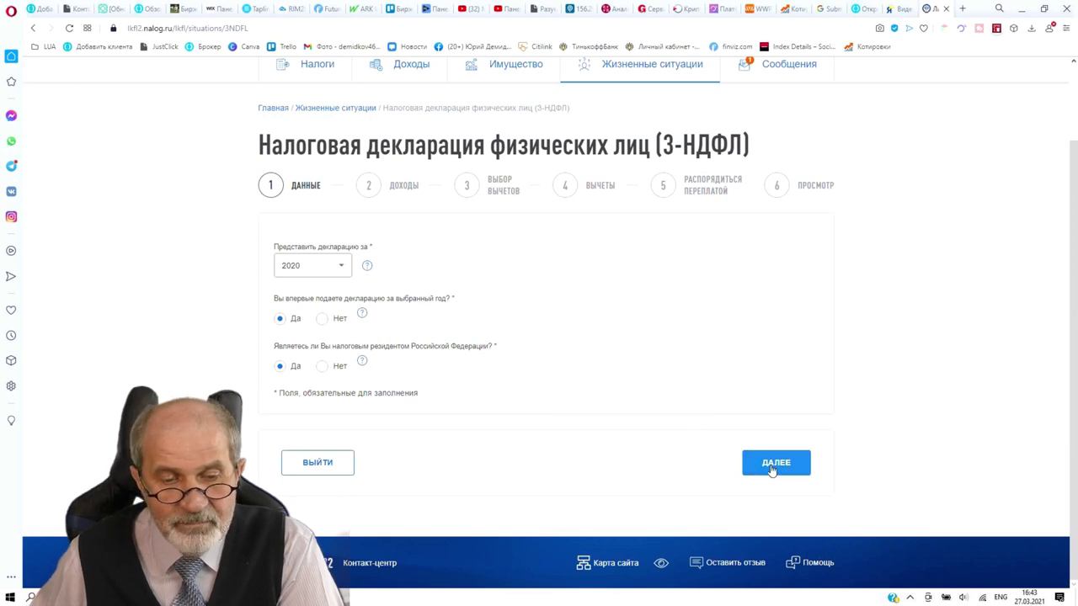
pyautogui.click(773, 465)
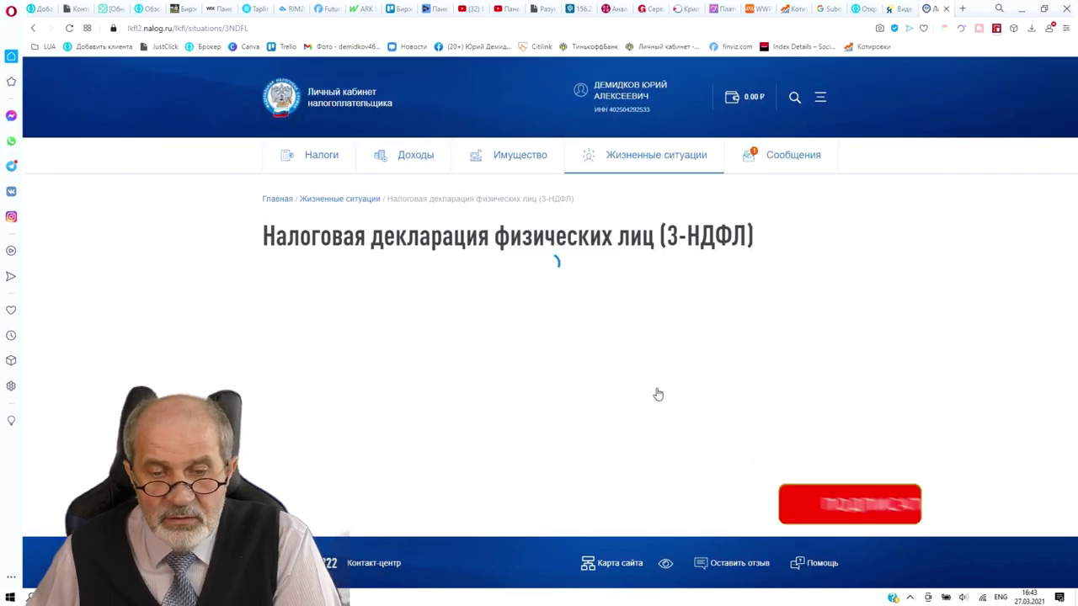
# Step: Check the income sources outside the Russian Federation, and return to the sources within it
pyautogui.moveTo(1070, 273); pyautogui.dragTo(1075, 382)
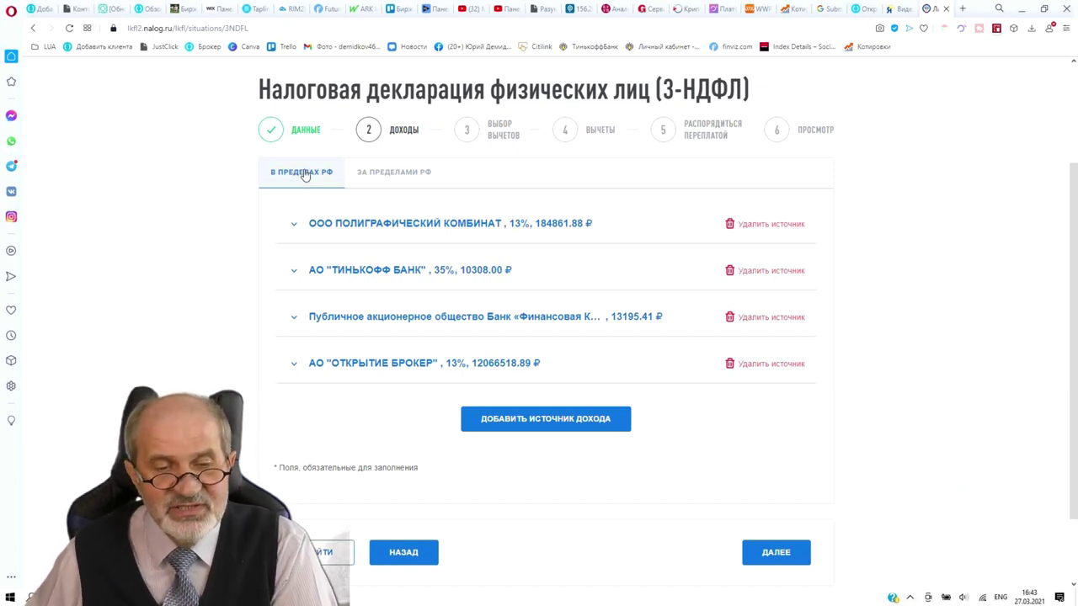
pyautogui.click(406, 173)
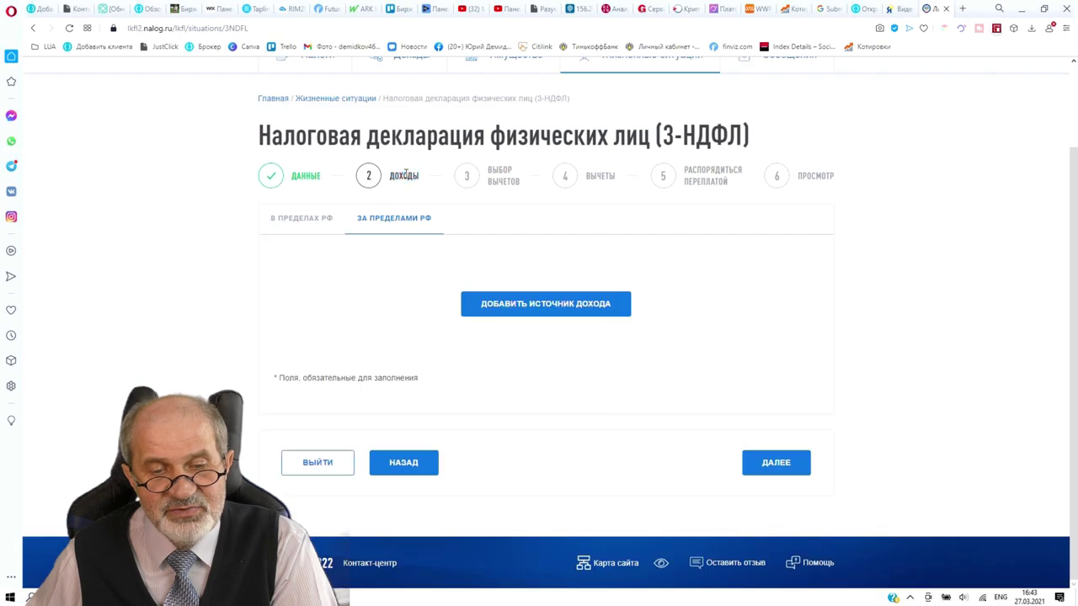
pyautogui.click(307, 222)
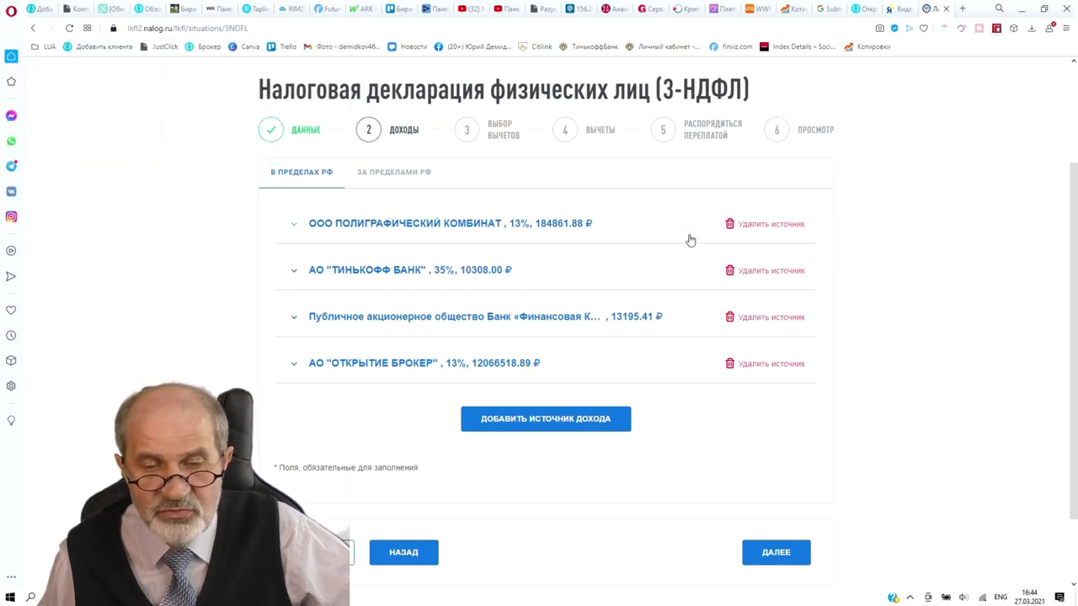
# Step: Expand the ООО Полиграфический комбинат income source, review its organization details, income and tax amounts, and collapse it
pyautogui.click(295, 227)
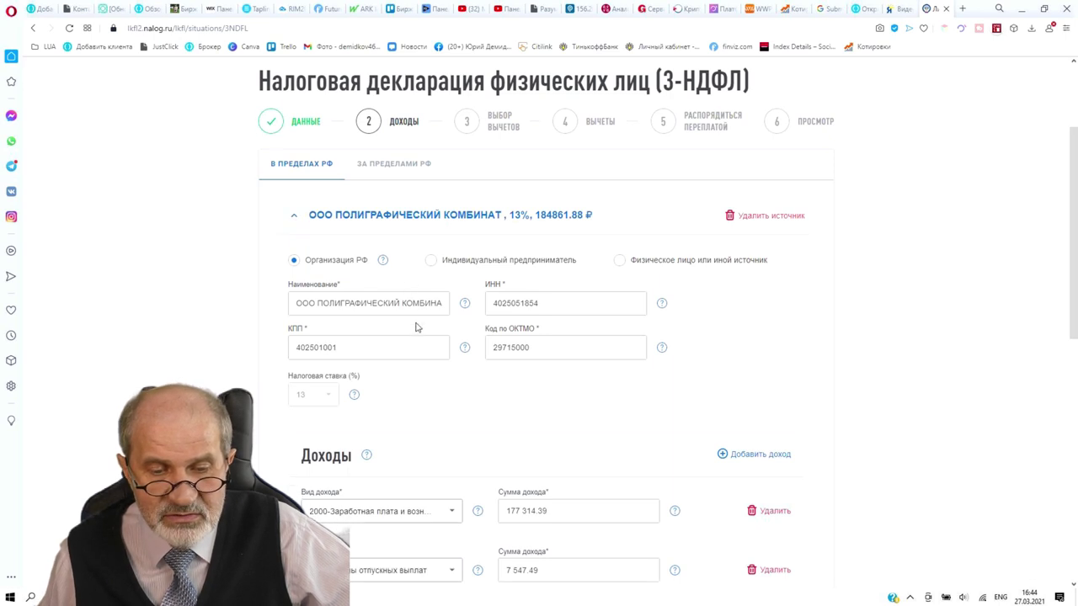
pyautogui.scroll(-3, 416, 327)
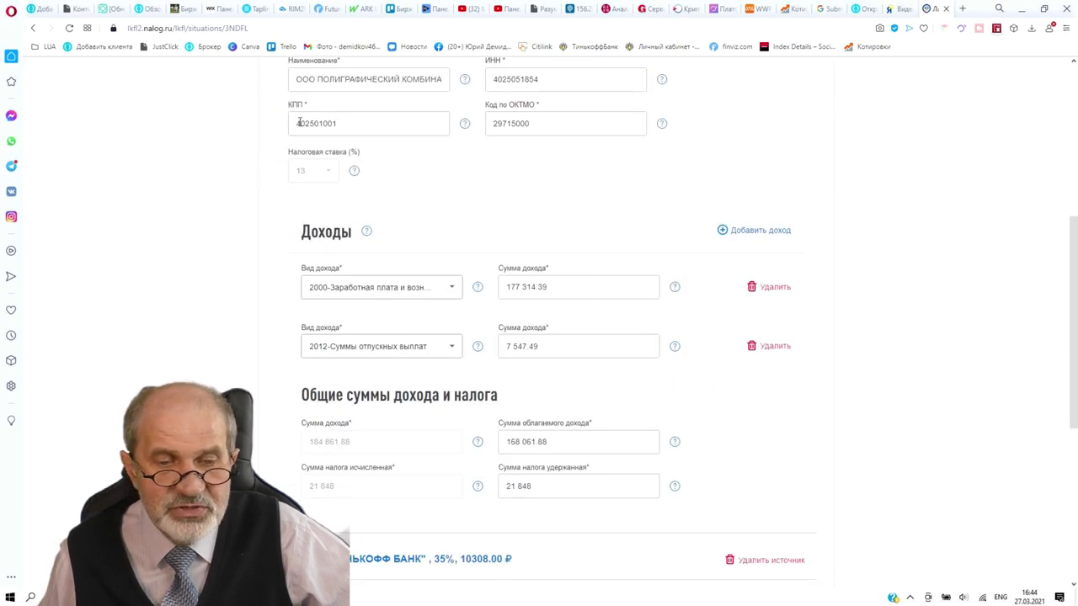
pyautogui.scroll(4, 529, 224)
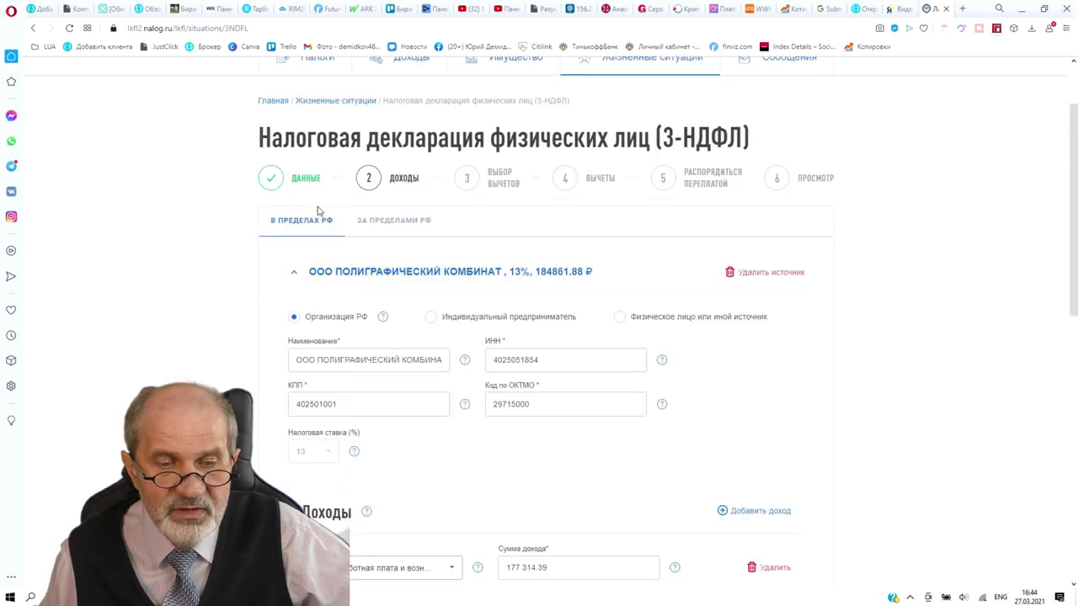
pyautogui.click(295, 275)
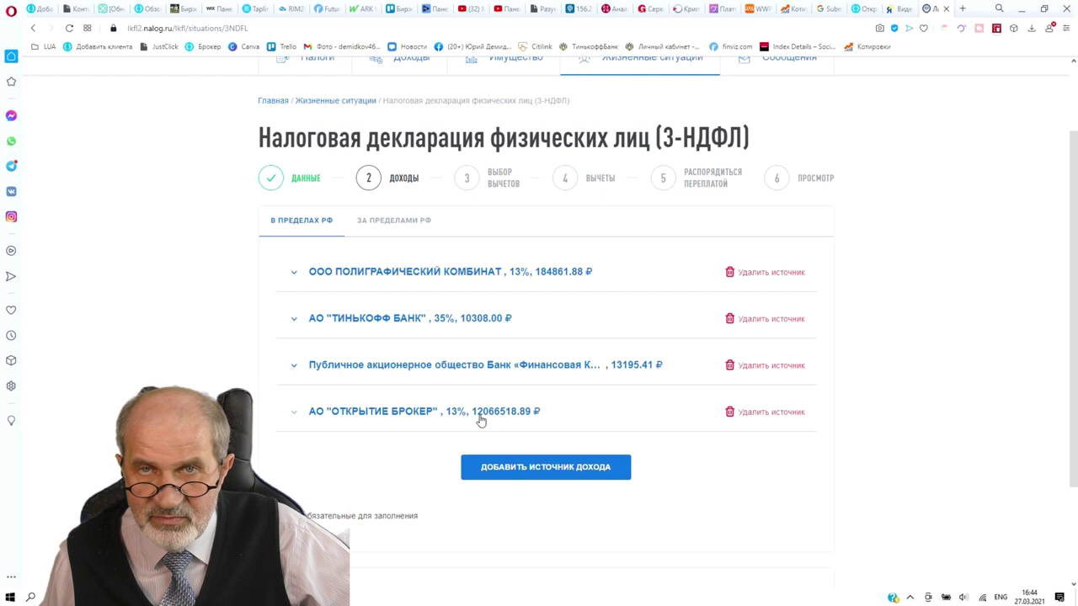
# Step: Expand the АО "Открытие Брокер" income source and examine its dividend entry, withheld tax and available deduction options
pyautogui.click(295, 414)
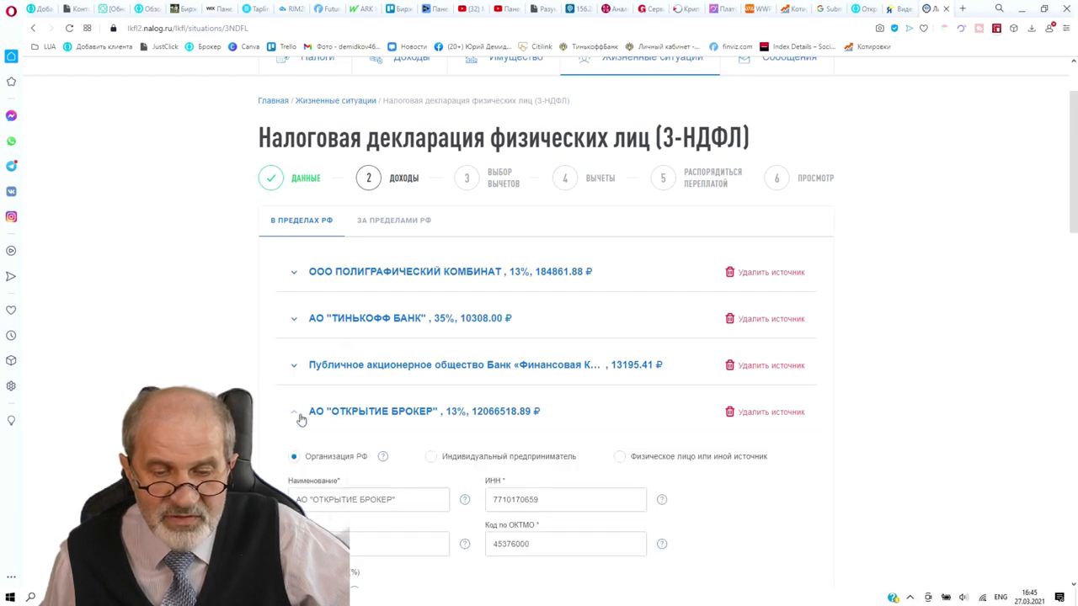
pyautogui.scroll(-4, 451, 411)
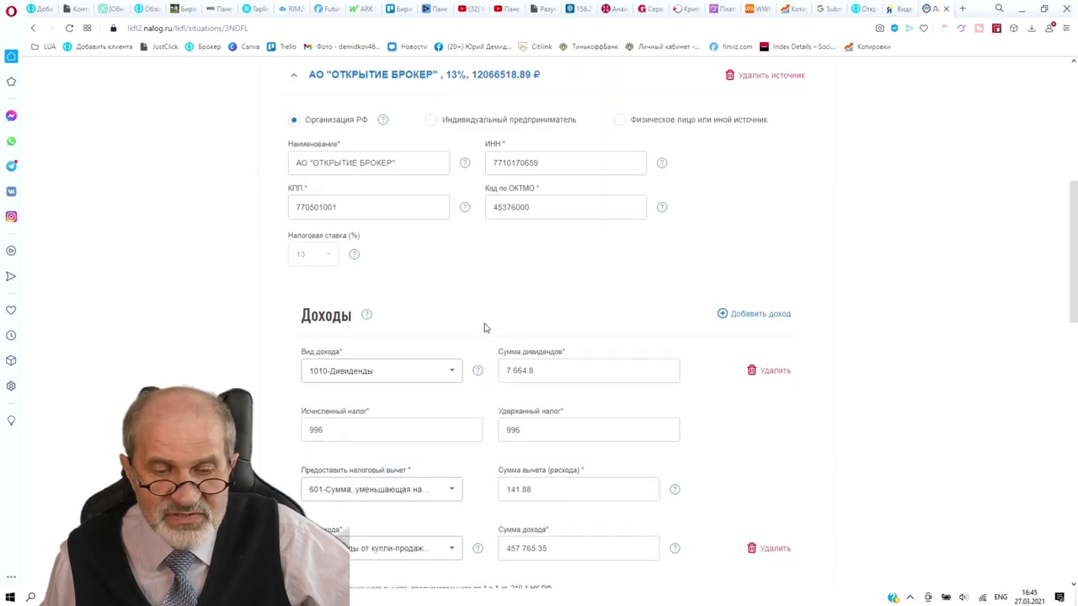
pyautogui.scroll(-2, 463, 318)
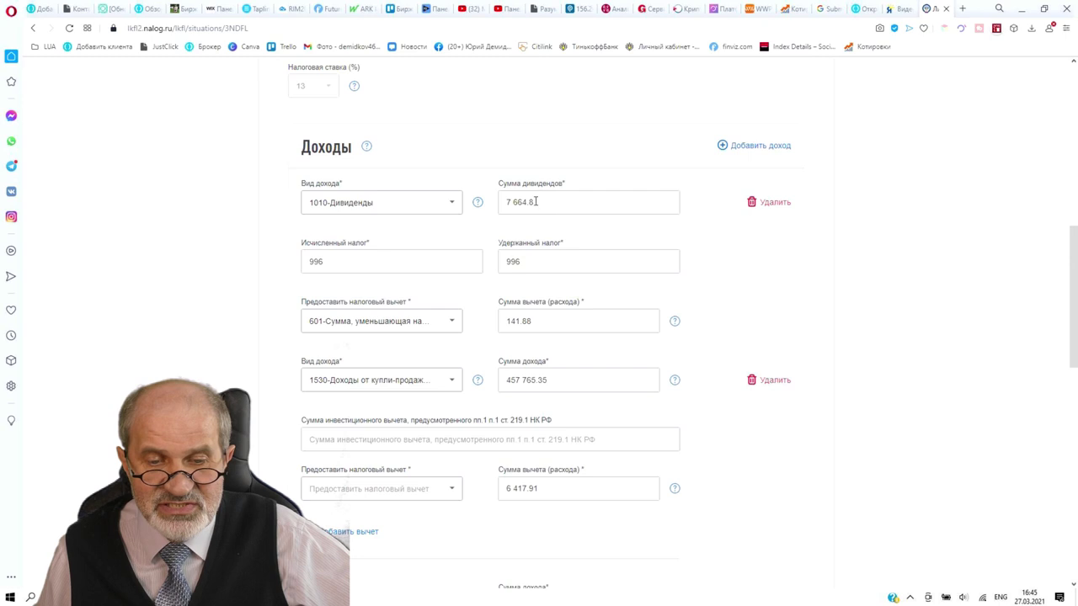
pyautogui.hotkey('alt', 'shift')
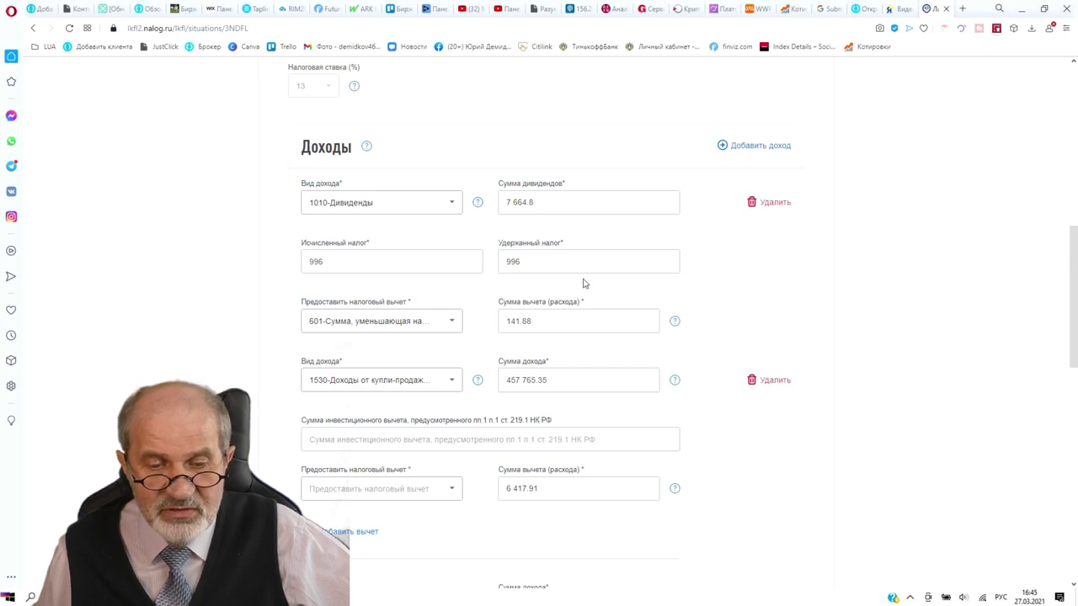
pyautogui.scroll(-1, 585, 283)
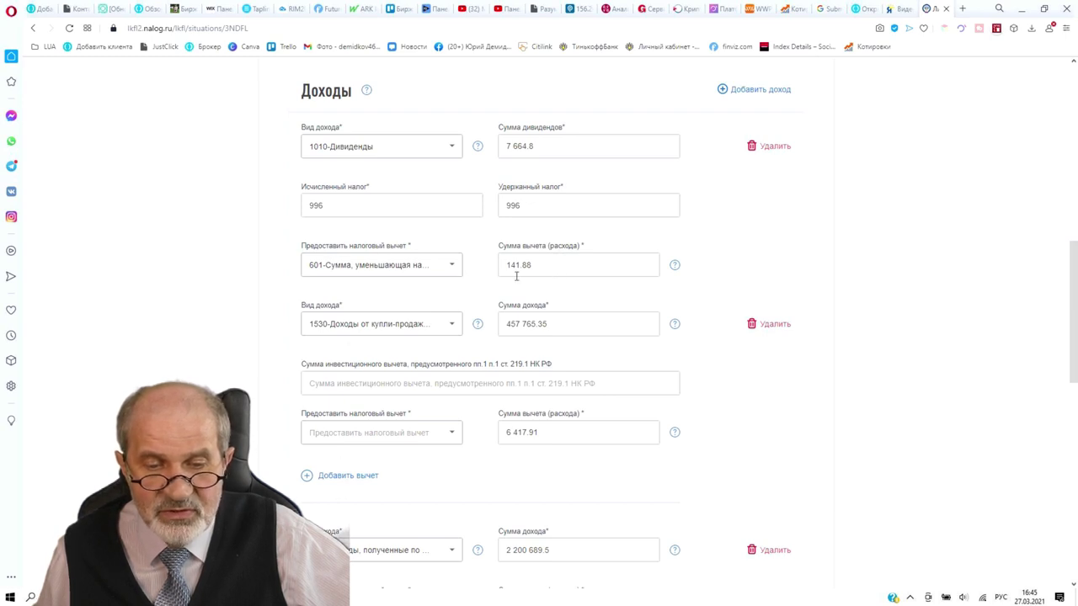
pyautogui.click(447, 269)
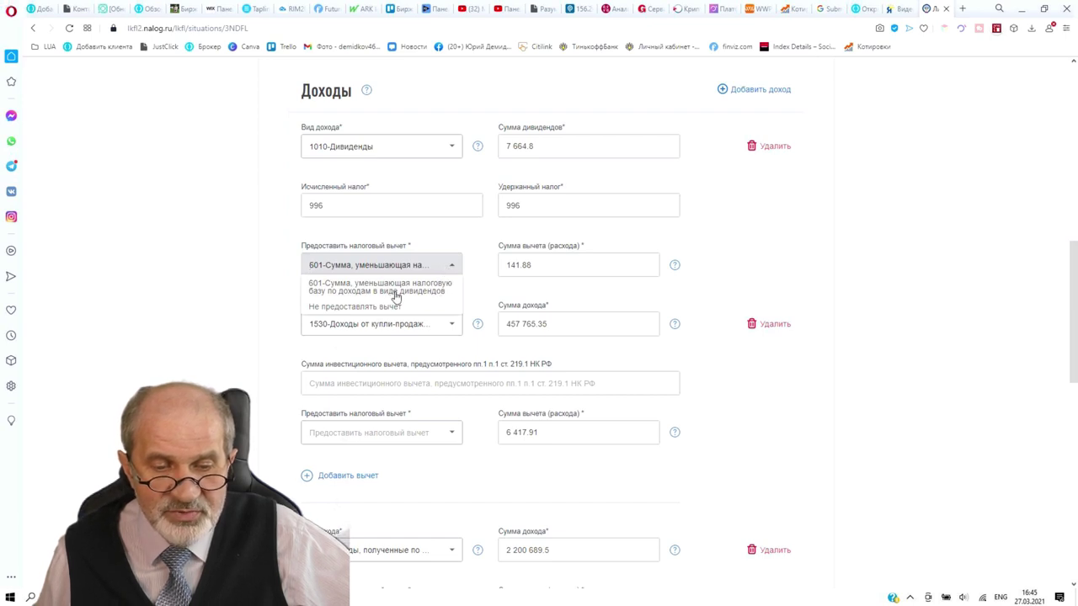
pyautogui.click(451, 268)
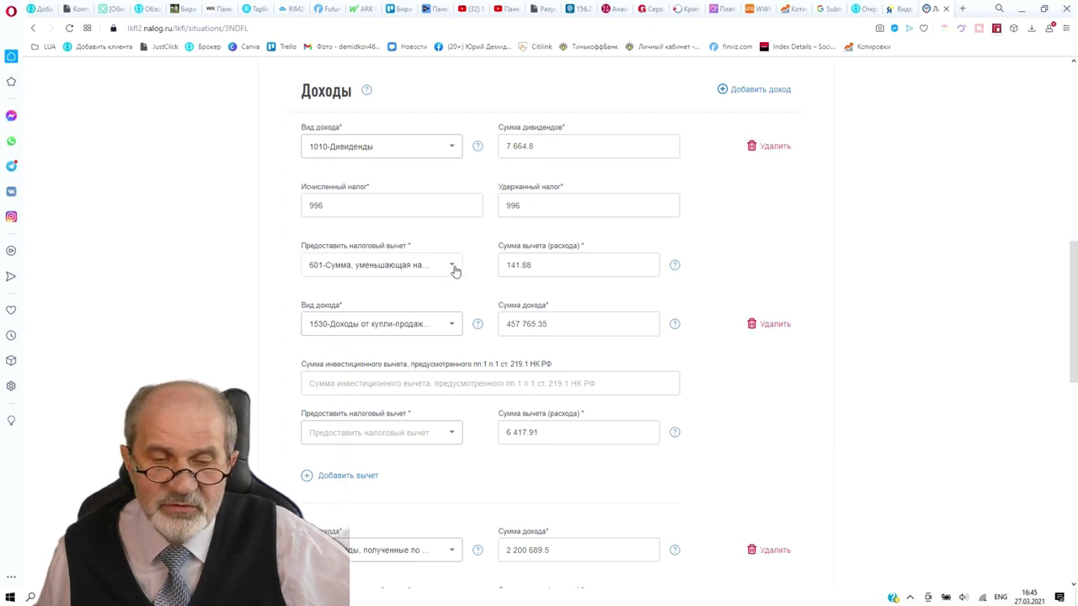
# Step: Review the income type options of the broker's 1530 entry and its remaining incomes, deductions, and overall income and tax totals
pyautogui.scroll(-3, 449, 279)
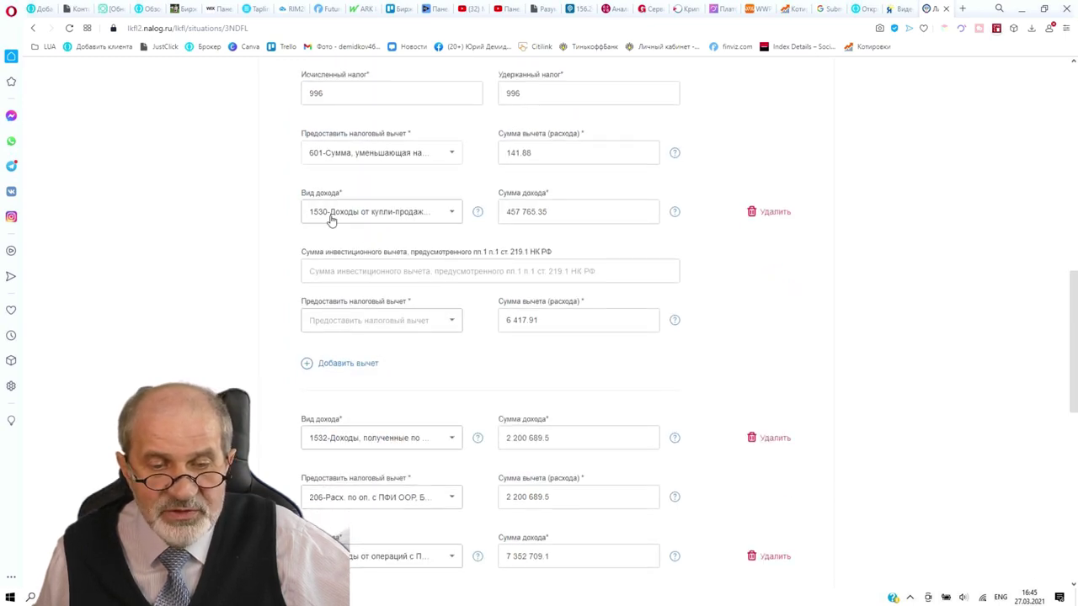
pyautogui.click(453, 216)
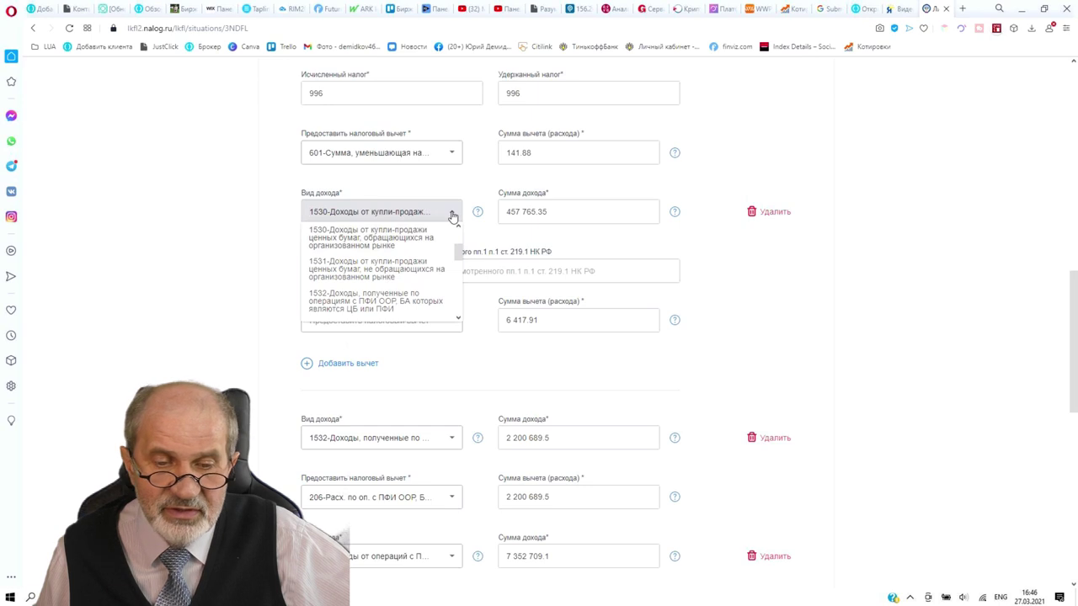
pyautogui.click(452, 216)
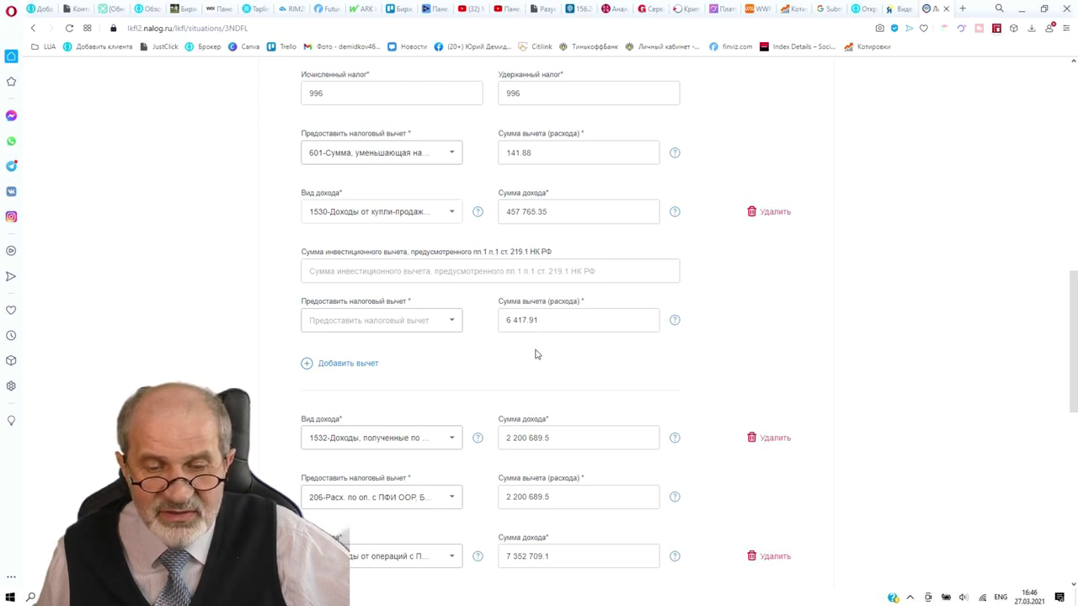
pyautogui.scroll(-3, 533, 354)
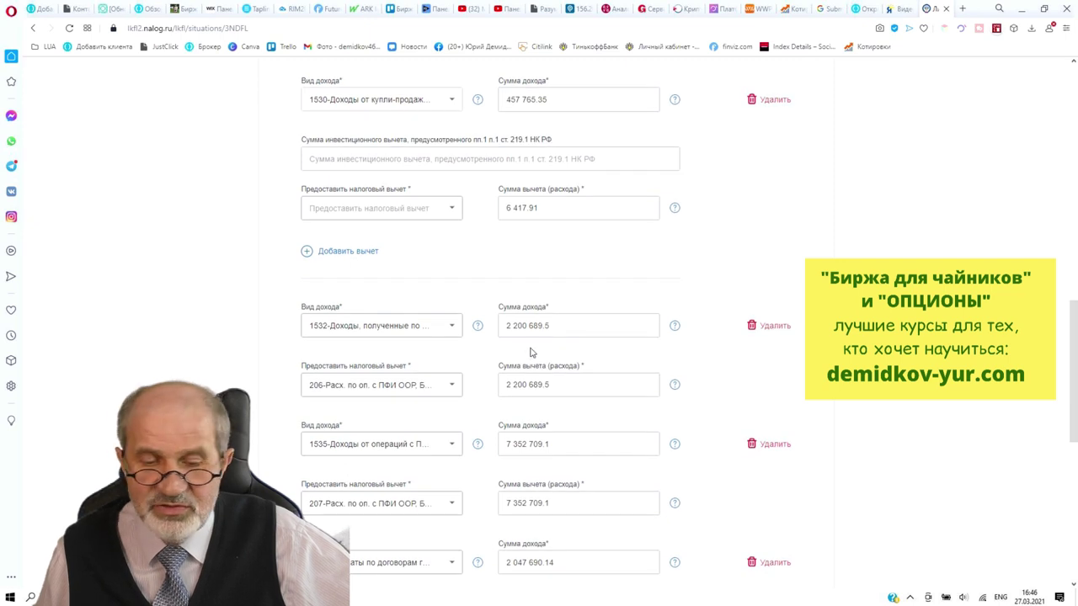
pyautogui.scroll(-2, 419, 271)
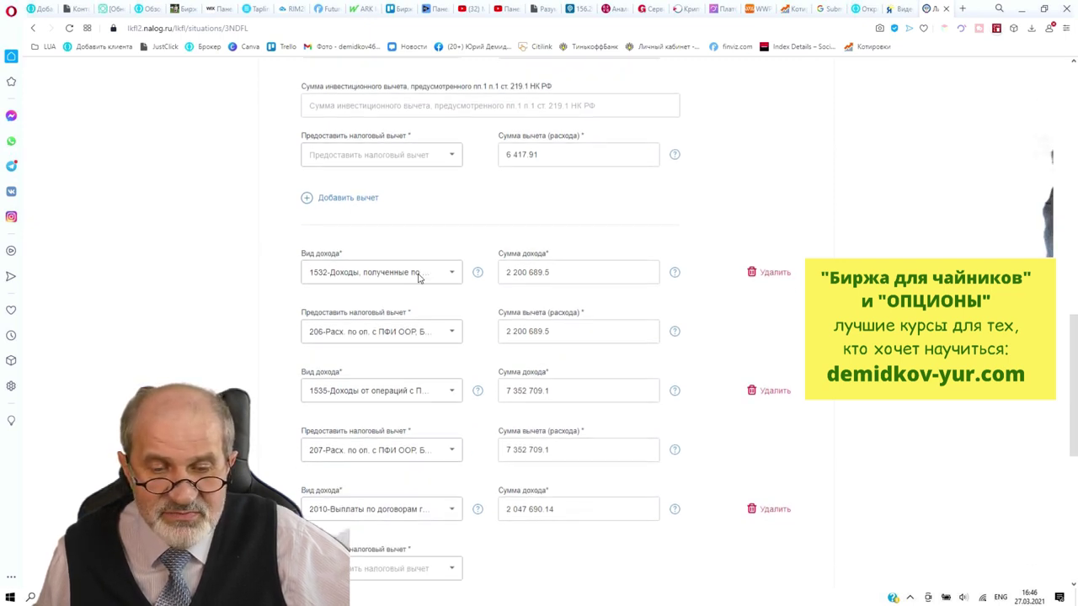
pyautogui.scroll(-3, 486, 277)
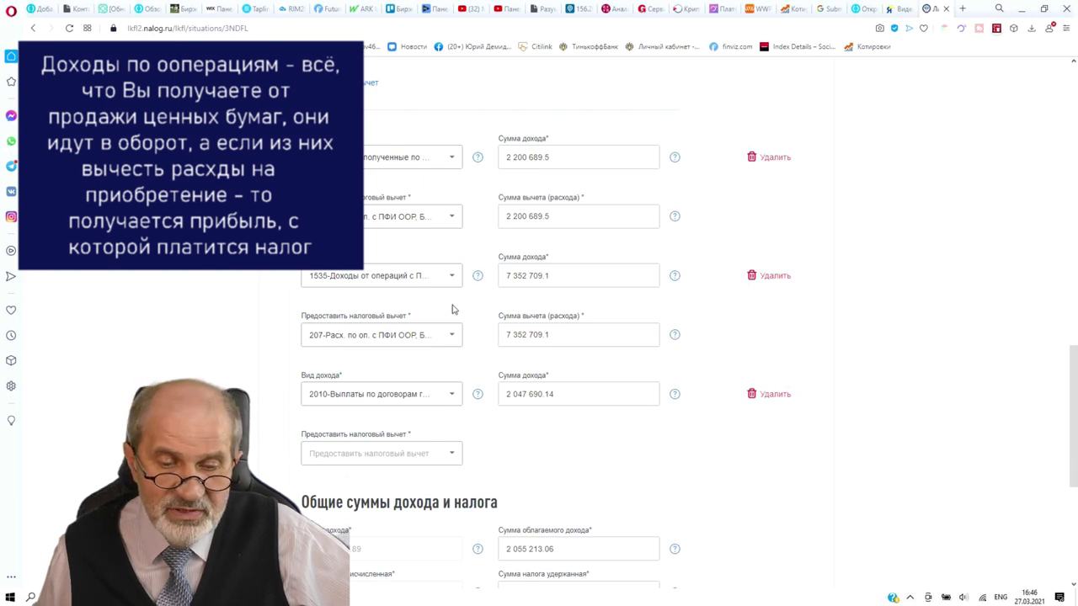
pyautogui.scroll(-3, 453, 309)
pyautogui.scroll(2, 450, 310)
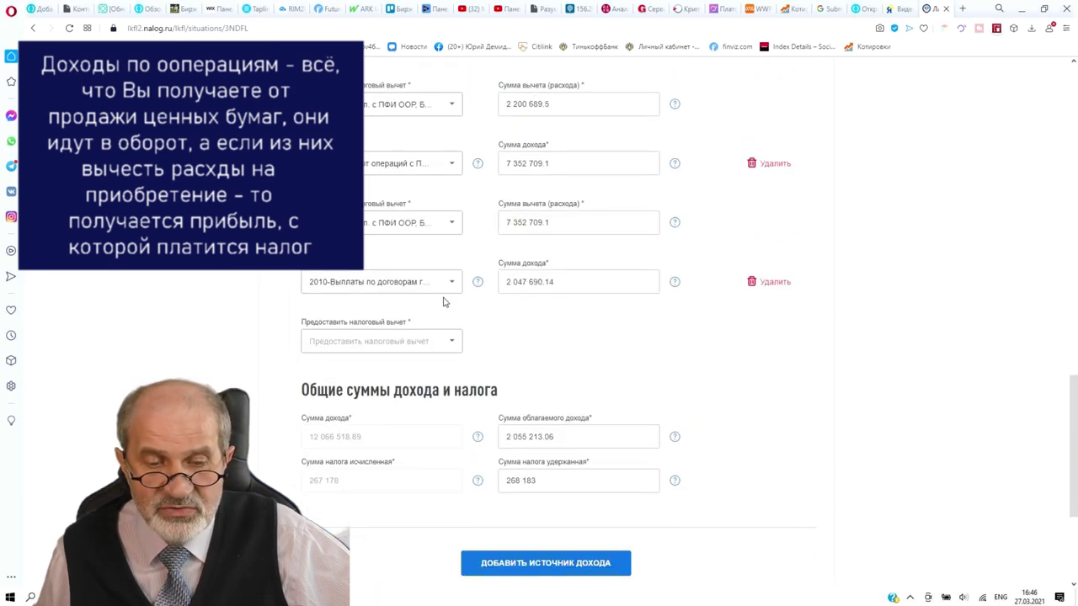
pyautogui.scroll(-3, 547, 340)
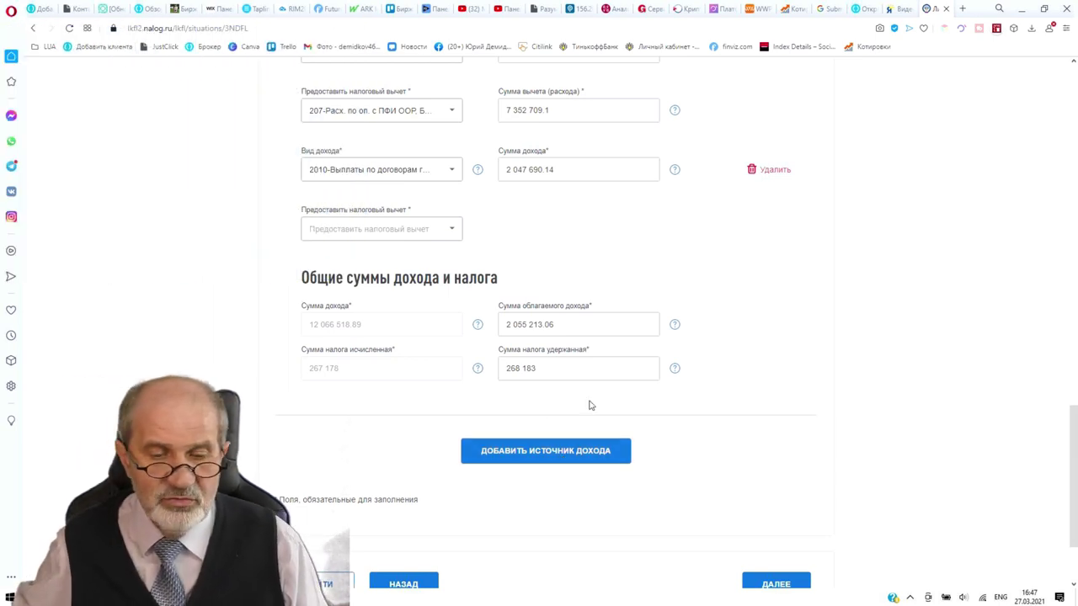
pyautogui.scroll(10, 517, 294)
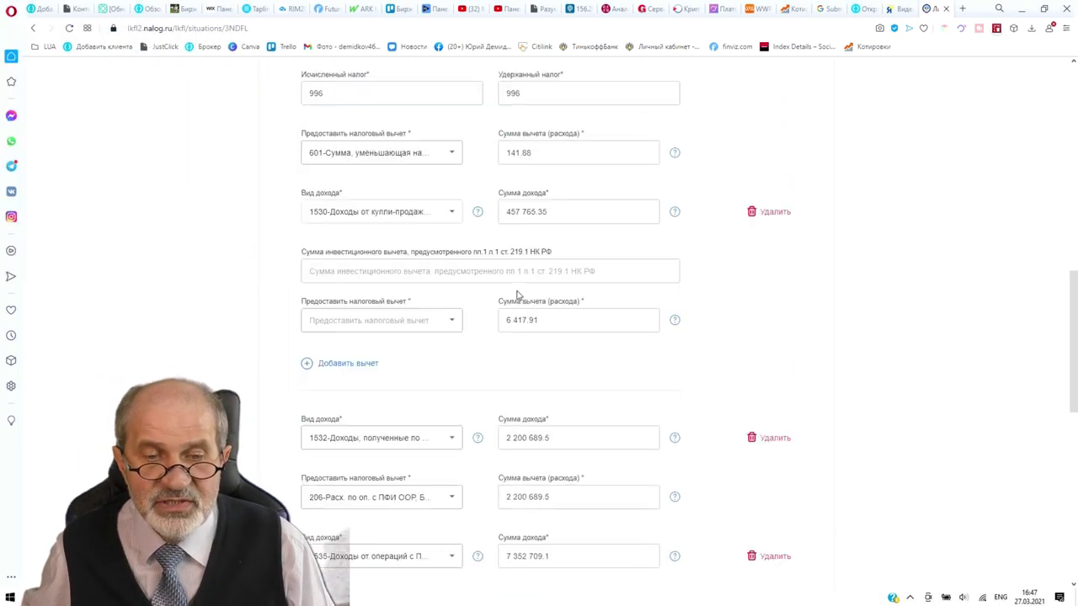
pyautogui.scroll(5, 524, 292)
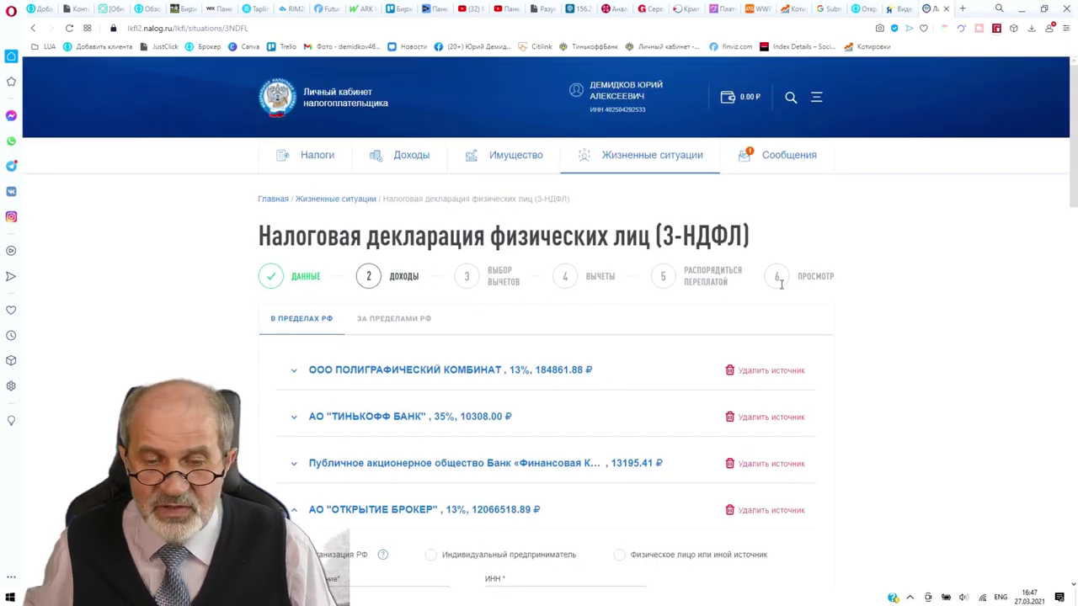
# Step: Try to proceed from the income stage to the deduction selection stage, and return to the broker's source details
pyautogui.scroll(-5, 867, 385)
pyautogui.scroll(-15, 735, 417)
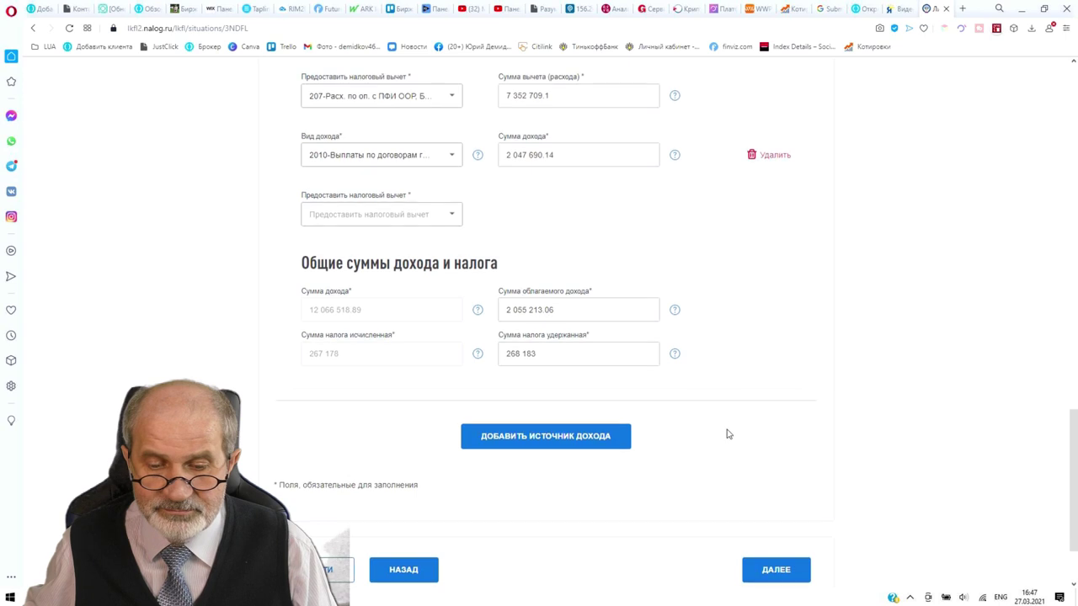
pyautogui.click(788, 465)
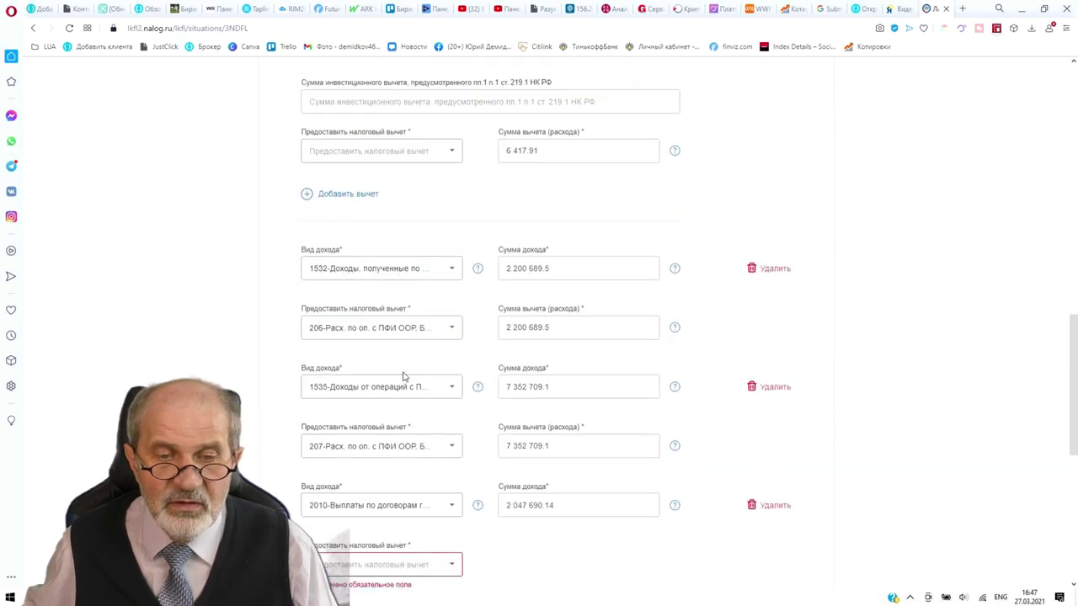
pyautogui.scroll(8, 514, 306)
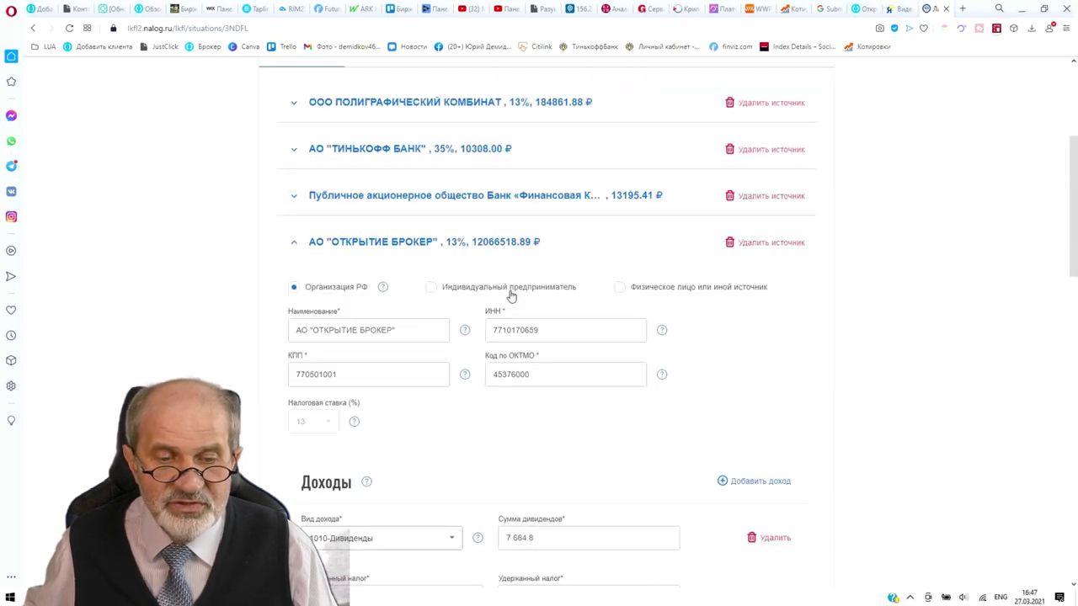
# Step: Set the tax deduction for the broker's 2010 income entry to "Не предоставлять вычет"
pyautogui.scroll(3, 504, 301)
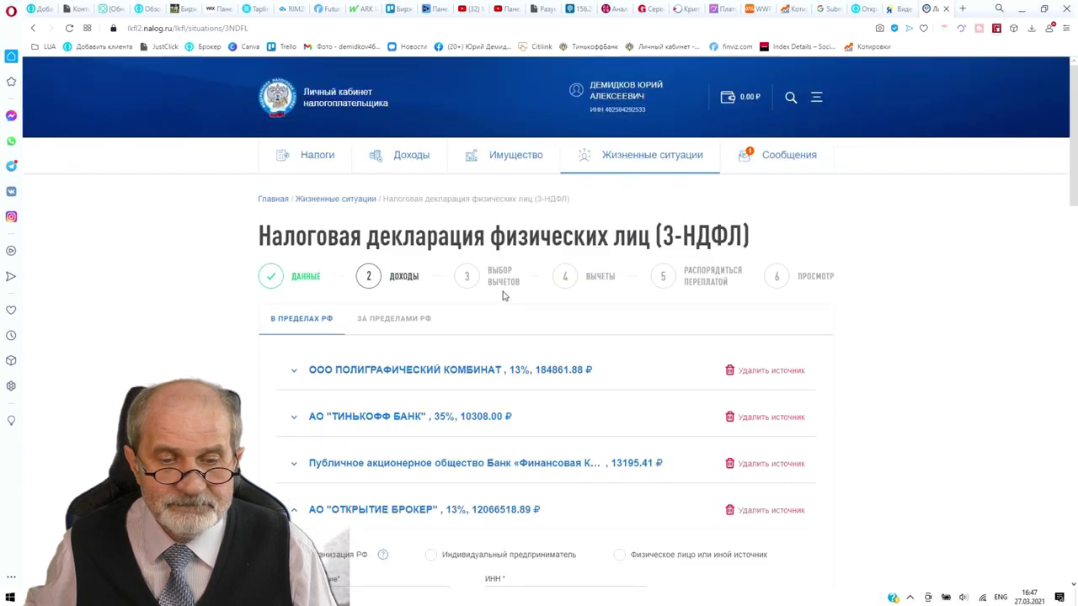
pyautogui.scroll(-4, 506, 299)
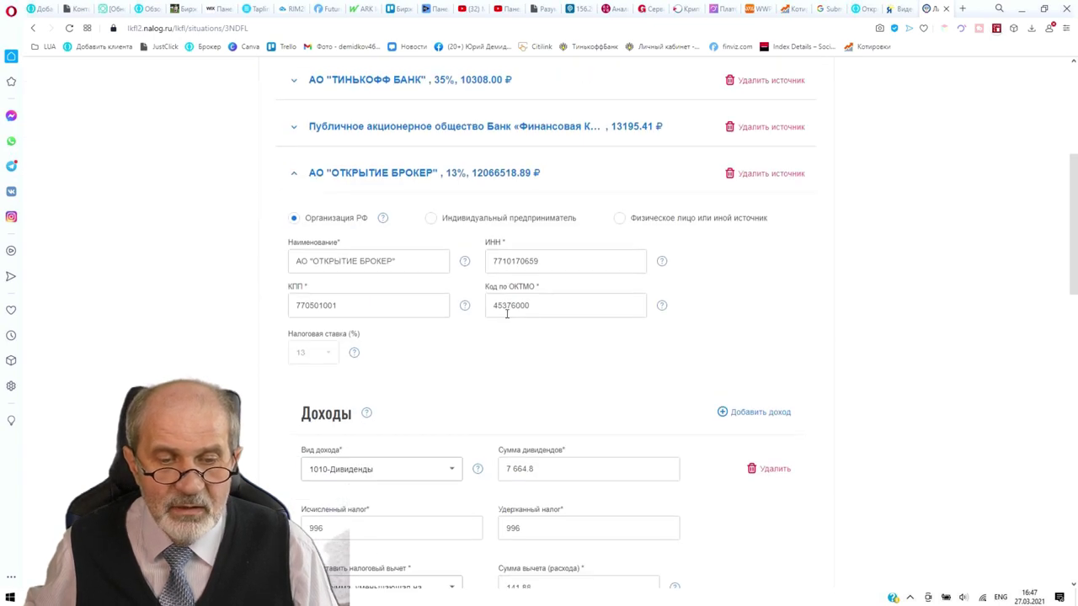
pyautogui.scroll(-2, 438, 320)
pyautogui.scroll(-2, 444, 328)
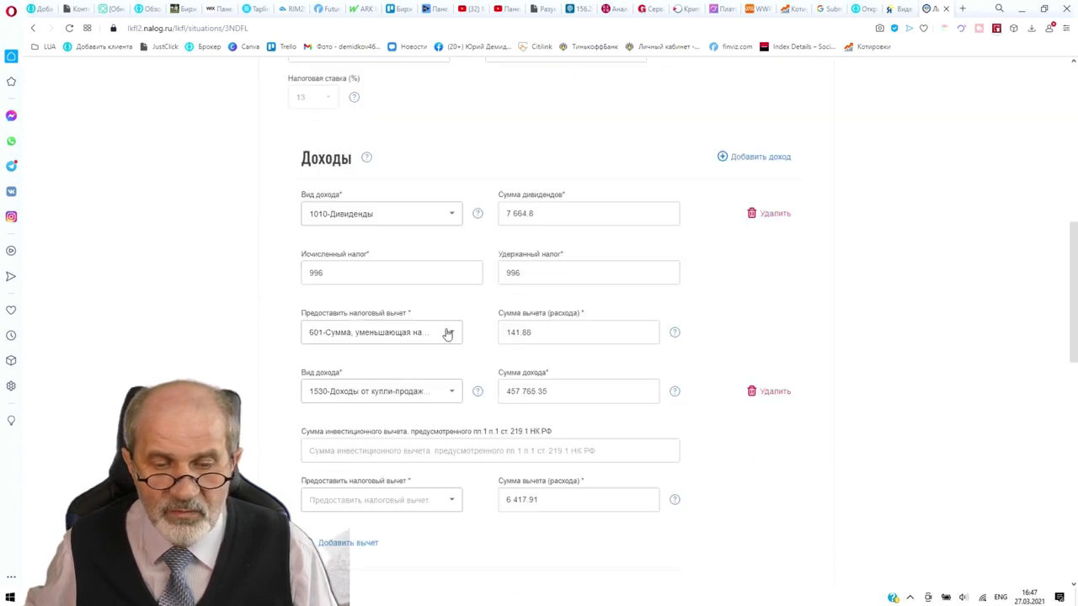
pyautogui.scroll(-7, 448, 333)
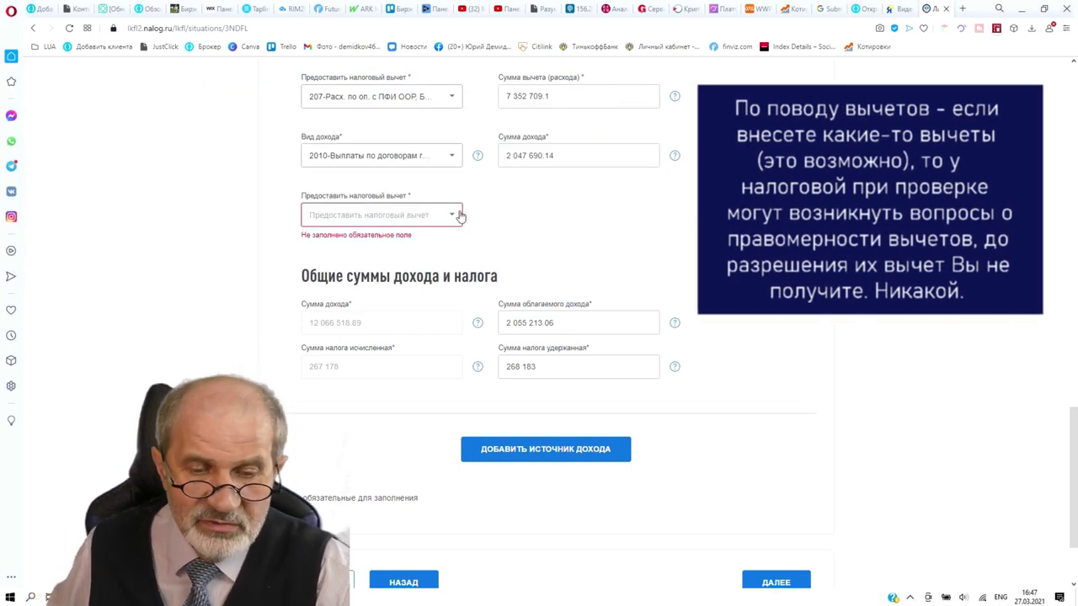
pyautogui.click(453, 218)
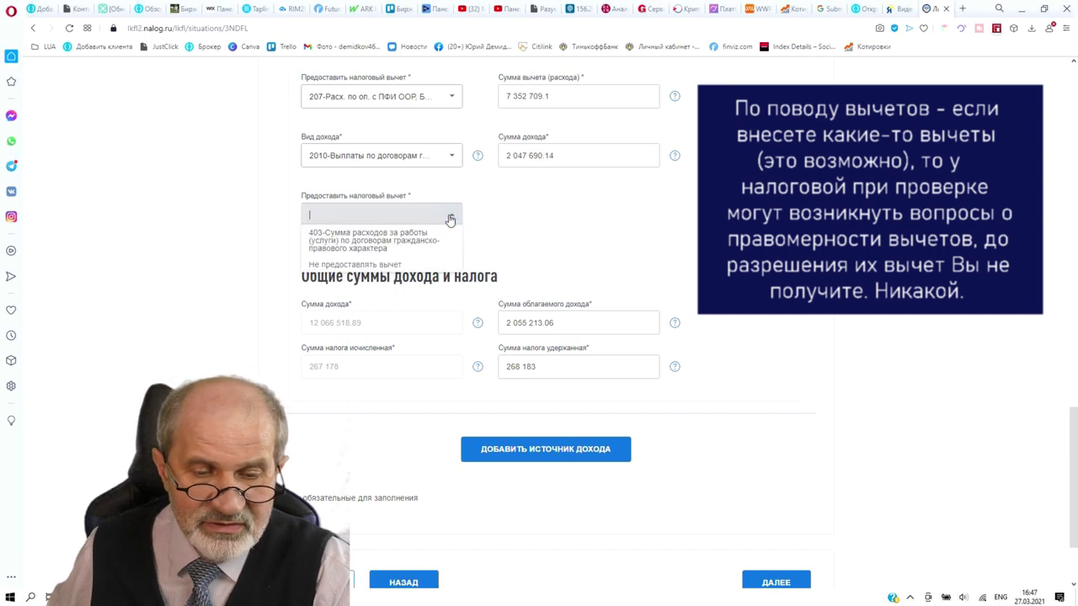
pyautogui.click(355, 265)
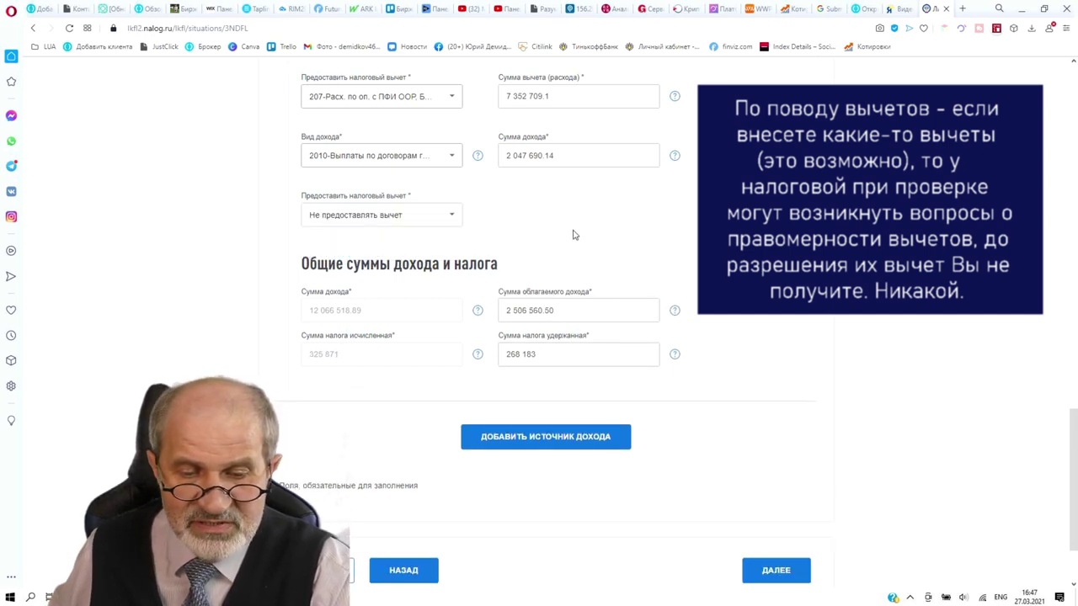
# Step: Proceed to the deduction selection and continue to the deductions stage with the standard, social and investment deductions selected
pyautogui.scroll(-2, 575, 233)
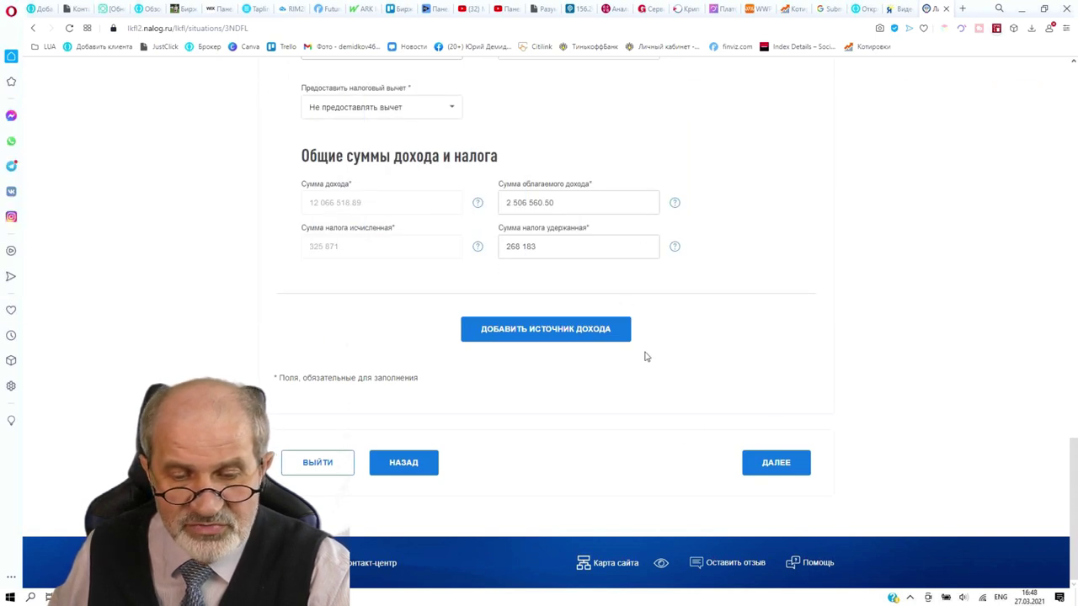
pyautogui.click(781, 473)
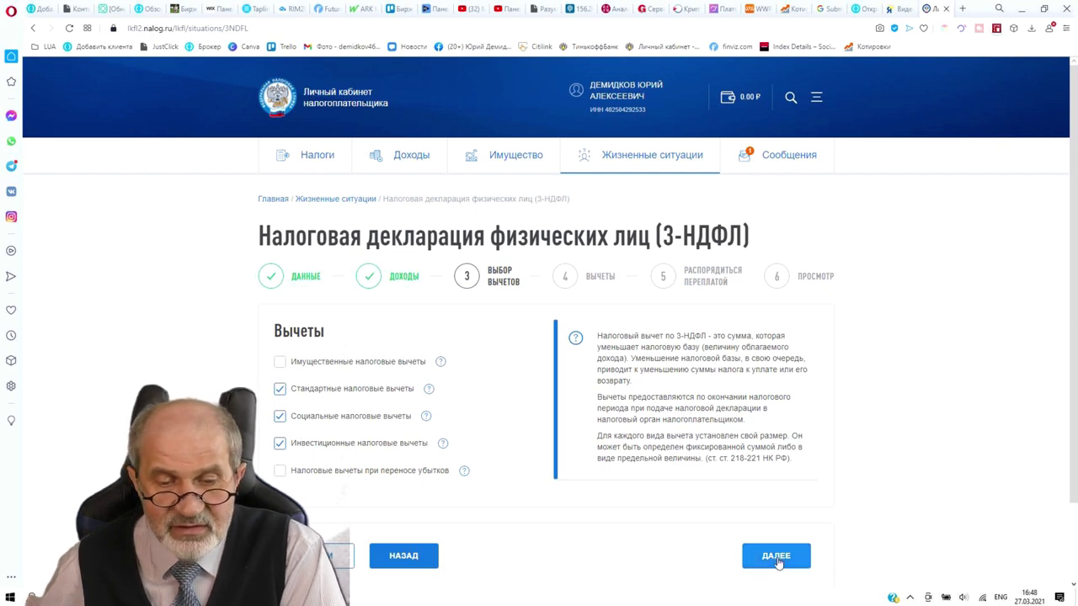
pyautogui.scroll(-1, 776, 560)
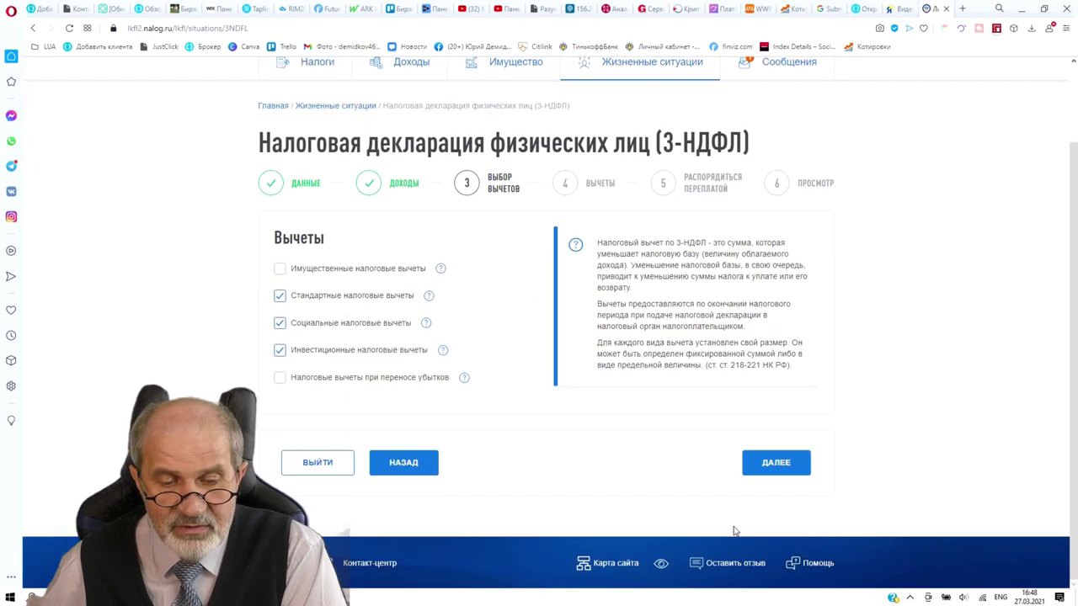
pyautogui.click(783, 463)
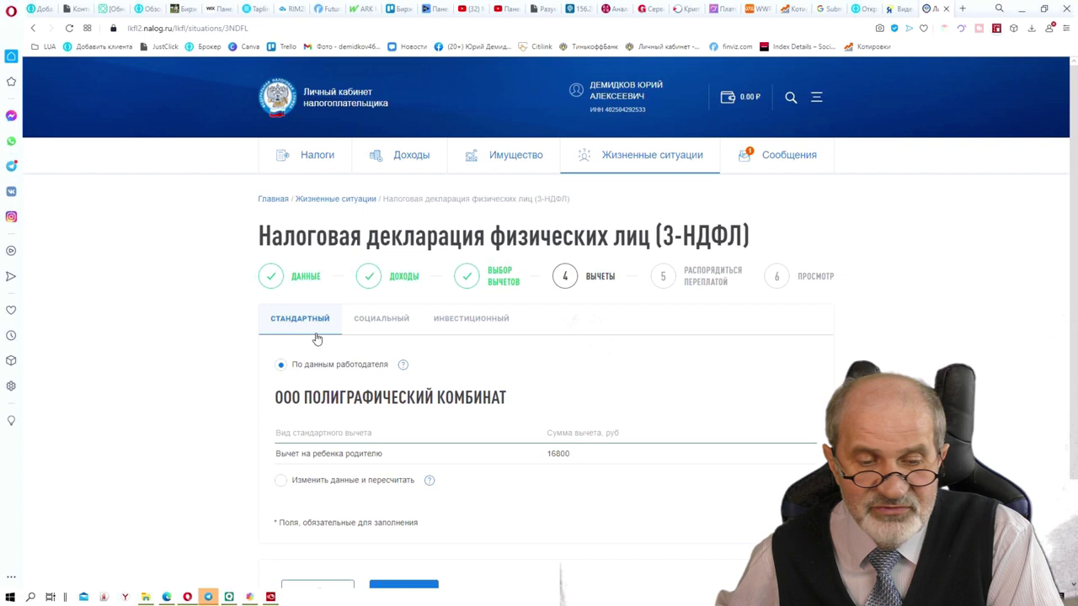
# Step: Review the employer's standard deduction data, the social deduction options and the investment deduction fields
pyautogui.scroll(-2, 488, 387)
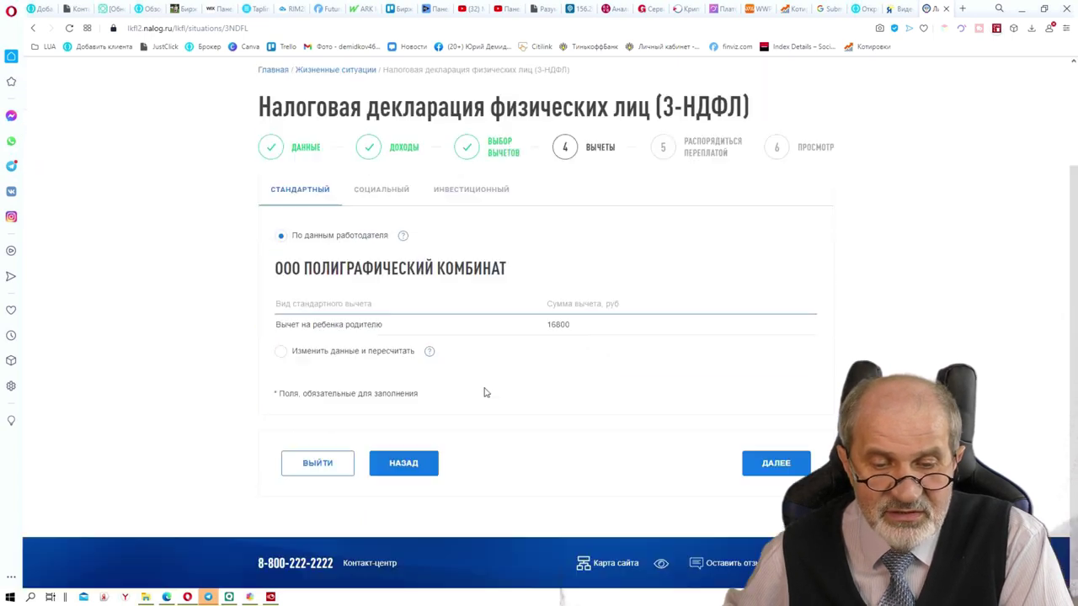
pyautogui.click(380, 192)
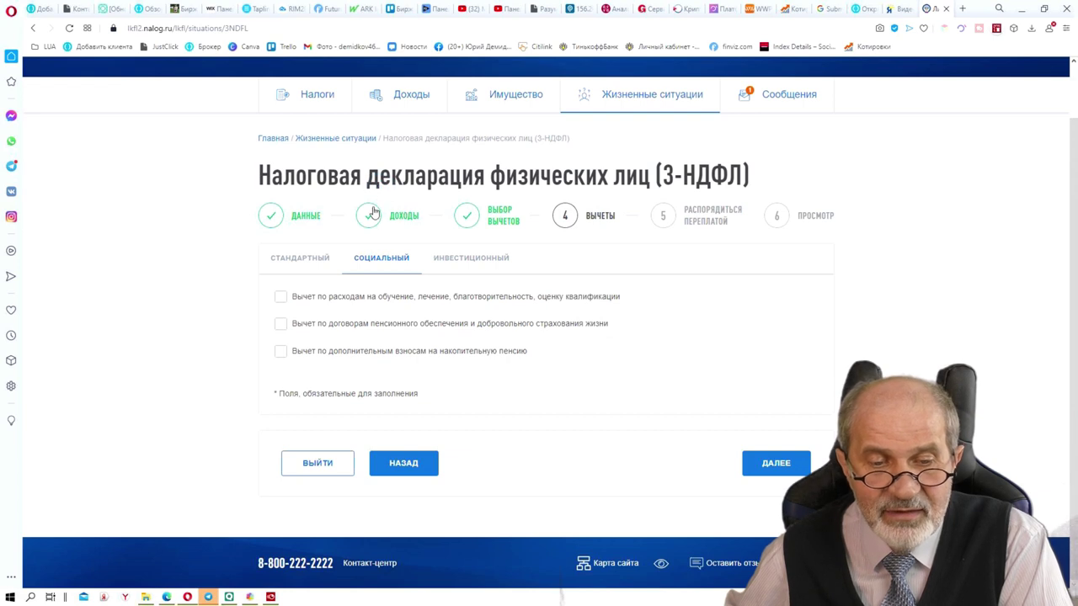
pyautogui.click(477, 267)
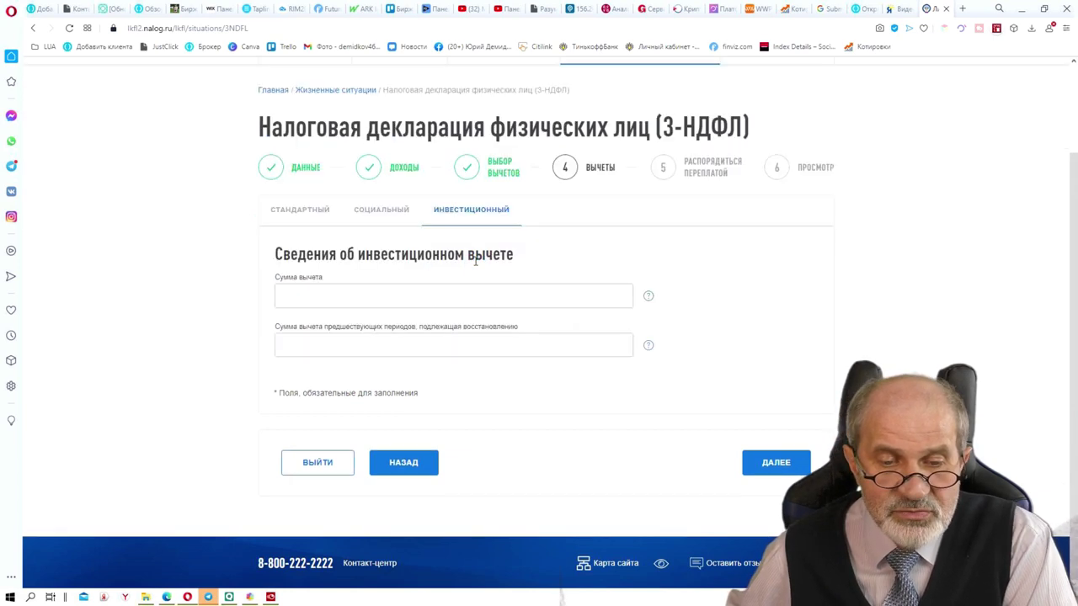
# Step: Enable the social deduction for education, treatment and charity expenses, and enter 21 680 as treatment expenses excluding expensive treatment
pyautogui.click(372, 217)
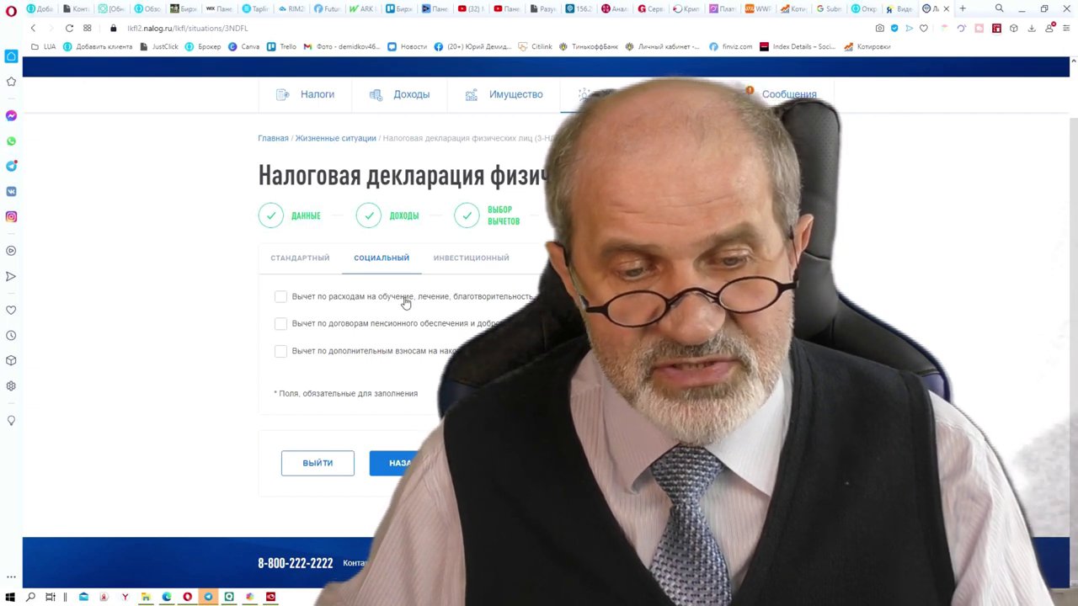
pyautogui.click(281, 298)
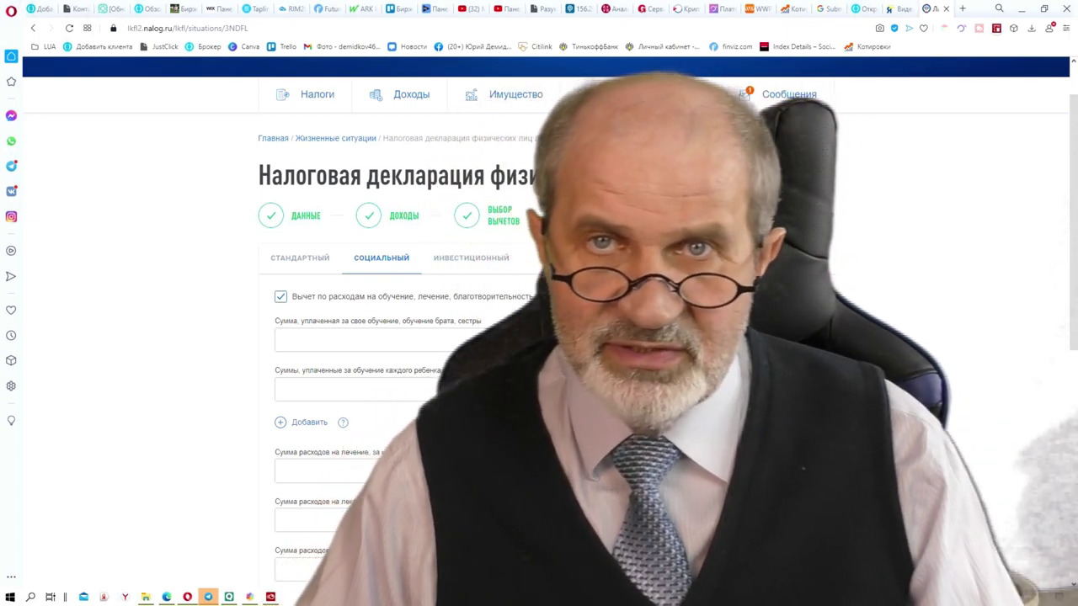
pyautogui.click(337, 389)
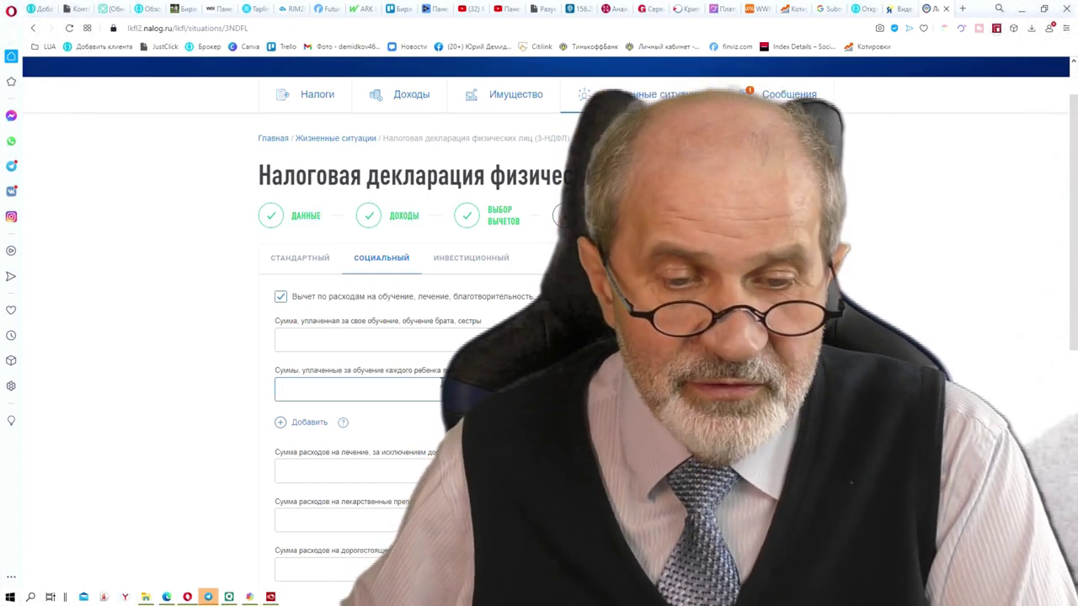
pyautogui.scroll(-1, 539, 337)
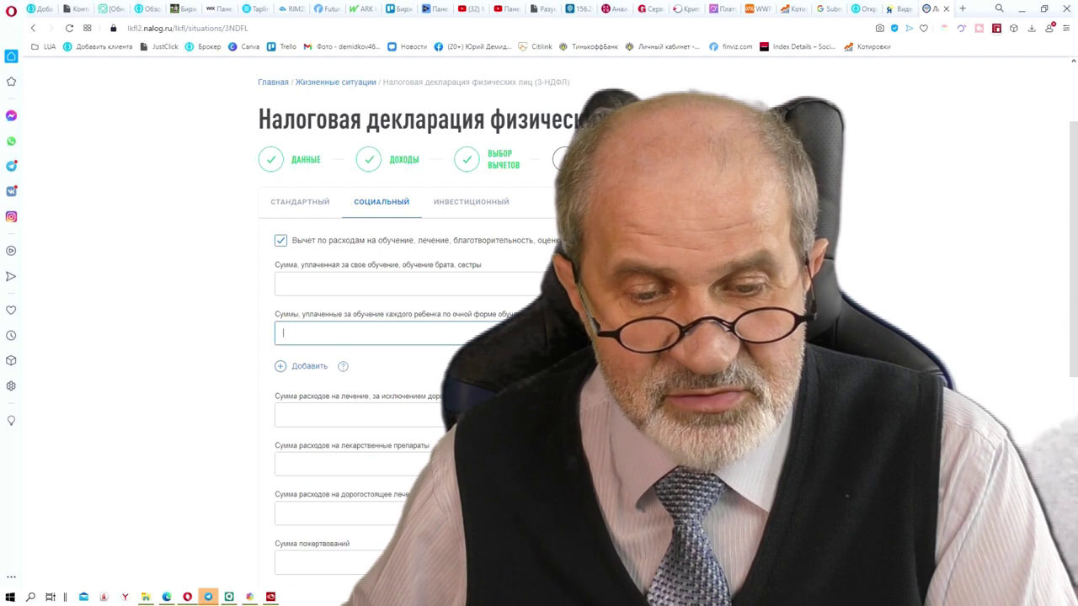
pyautogui.click(362, 414)
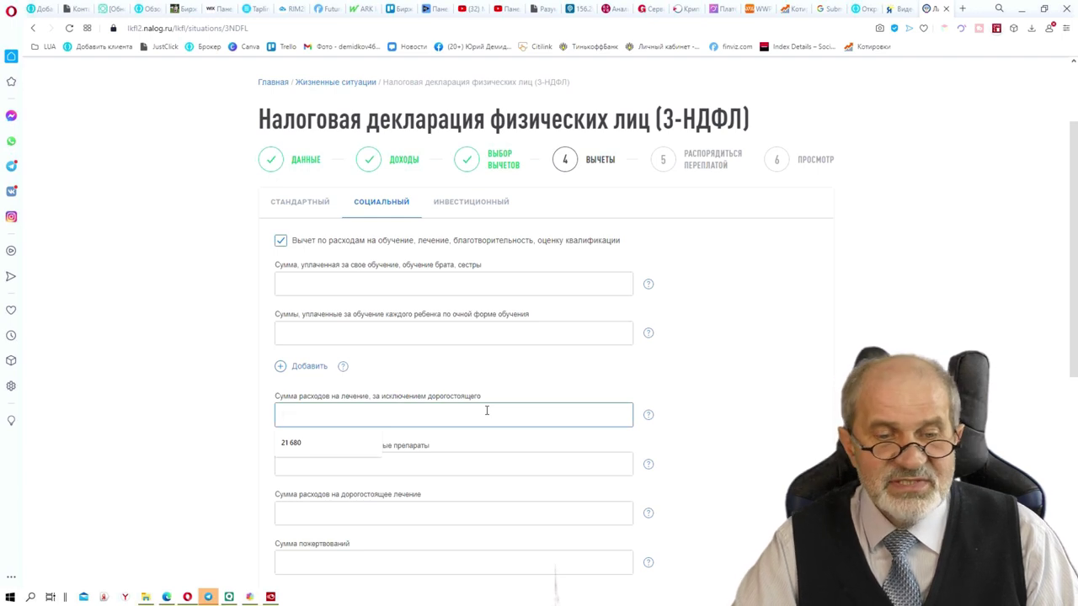
pyautogui.click(344, 443)
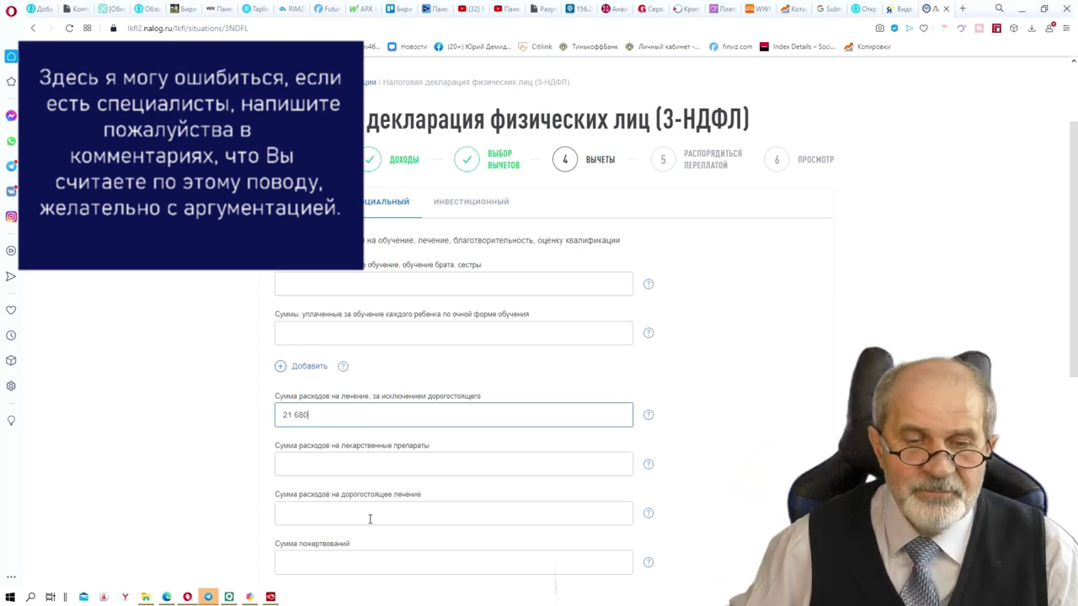
# Step: Read the help notes for the ordinary treatment, medicines and expensive treatment expense fields
pyautogui.click(648, 415)
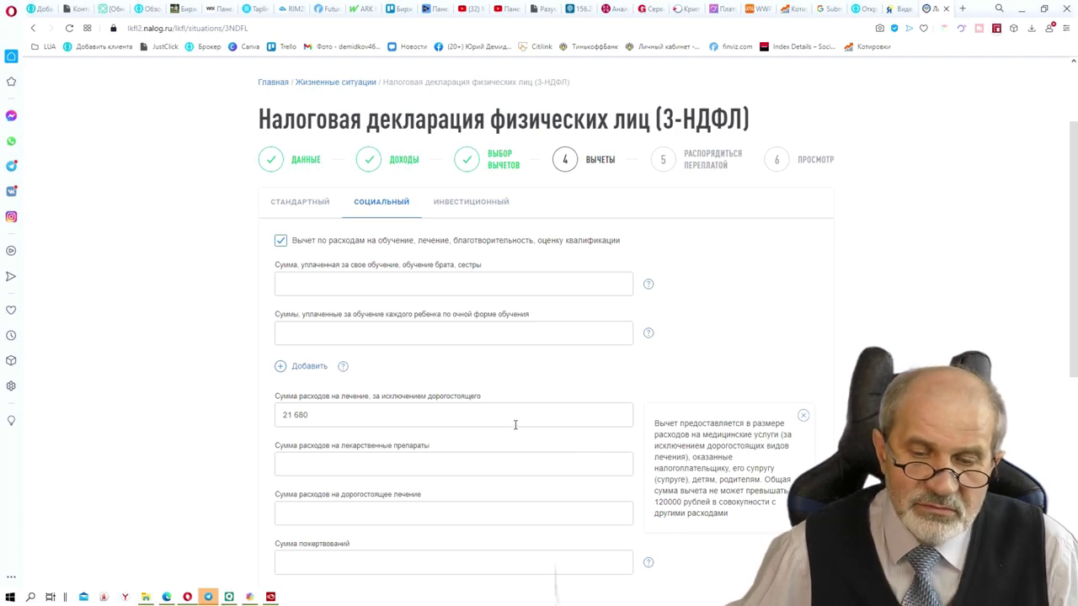
pyautogui.click(450, 461)
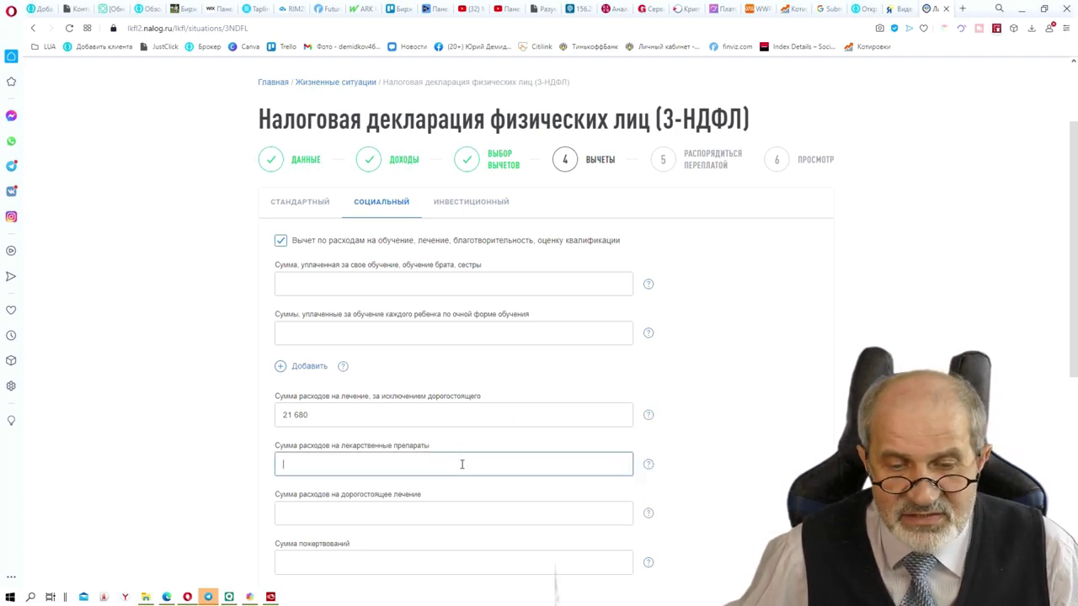
pyautogui.click(648, 465)
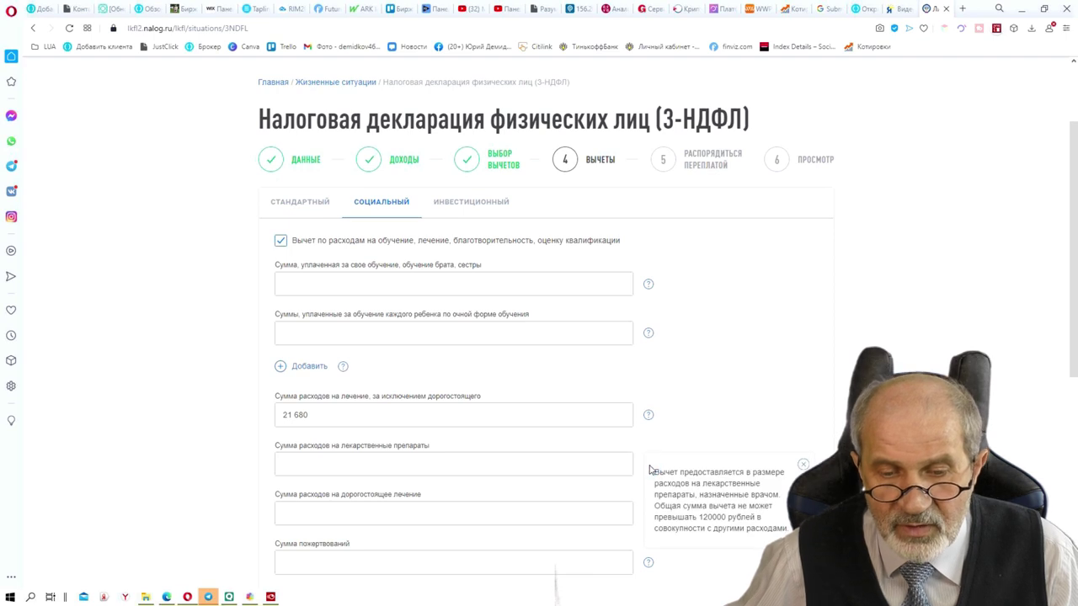
pyautogui.click(489, 516)
pyautogui.click(649, 515)
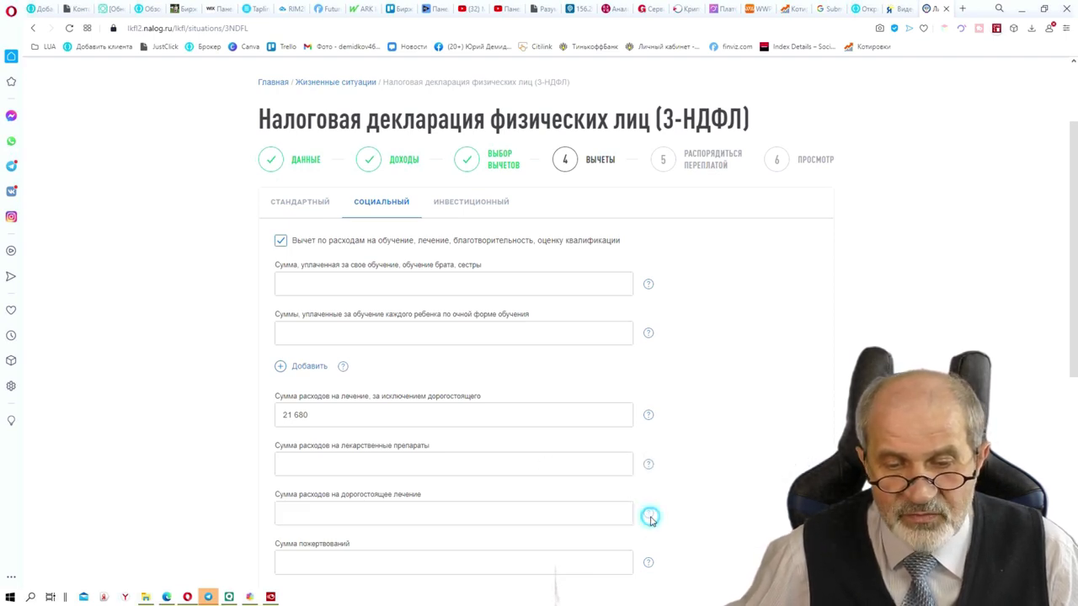
pyautogui.scroll(-2, 644, 519)
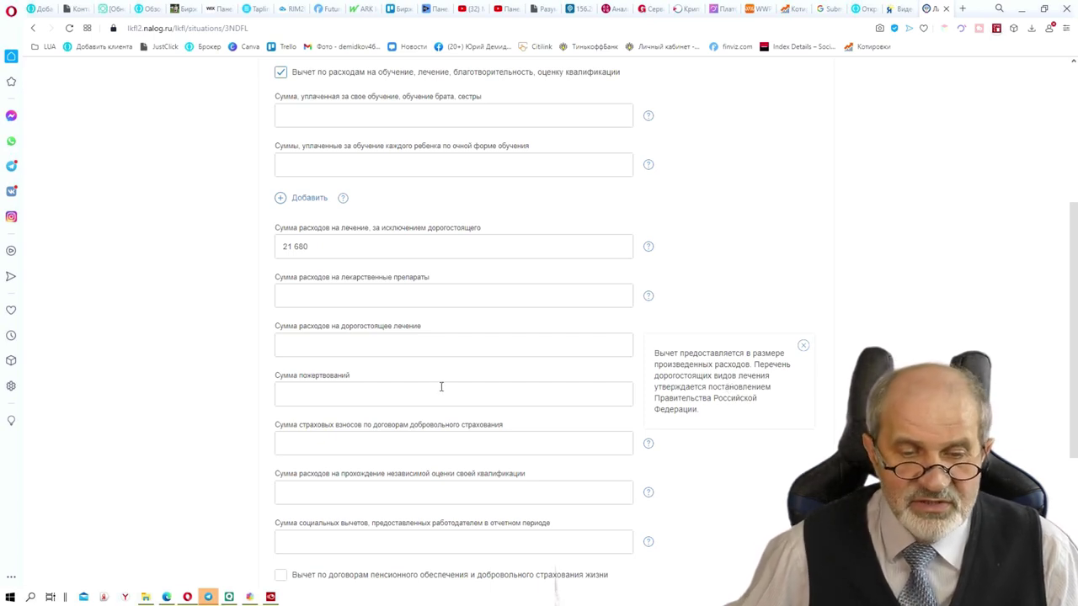
pyautogui.click(467, 343)
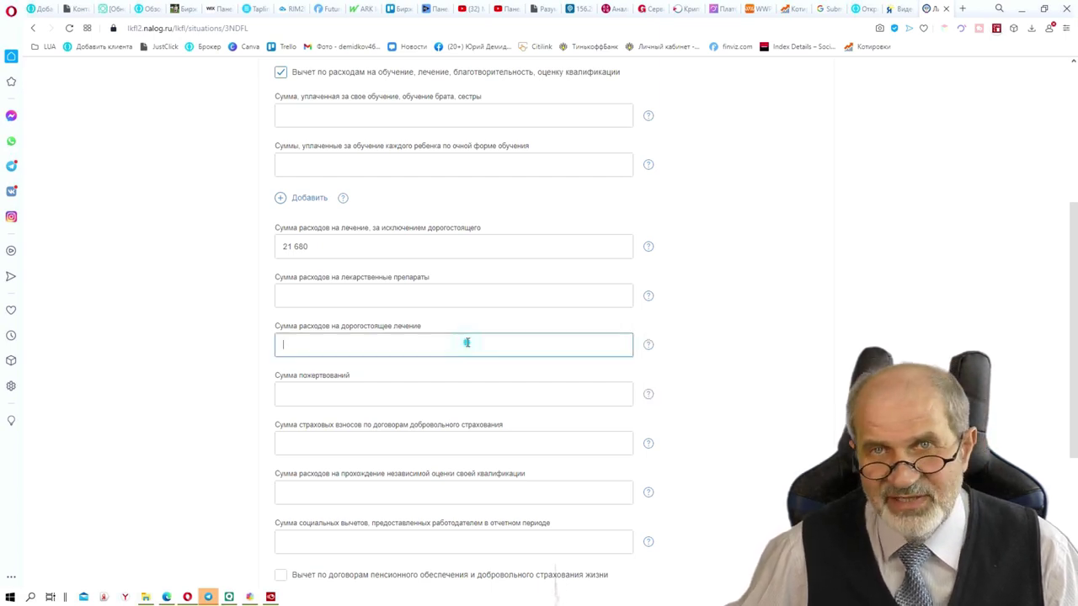
pyautogui.click(330, 243)
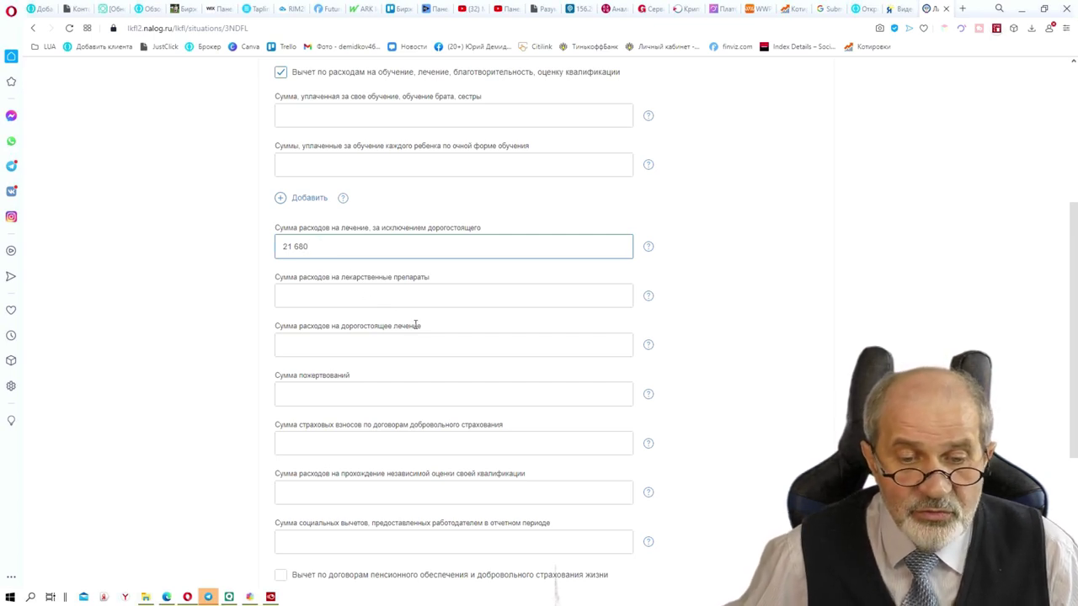
# Step: Continue from the social deductions to the overpayment stage and skip it, choosing not to dispose of the overpayment
pyautogui.scroll(-3, 413, 329)
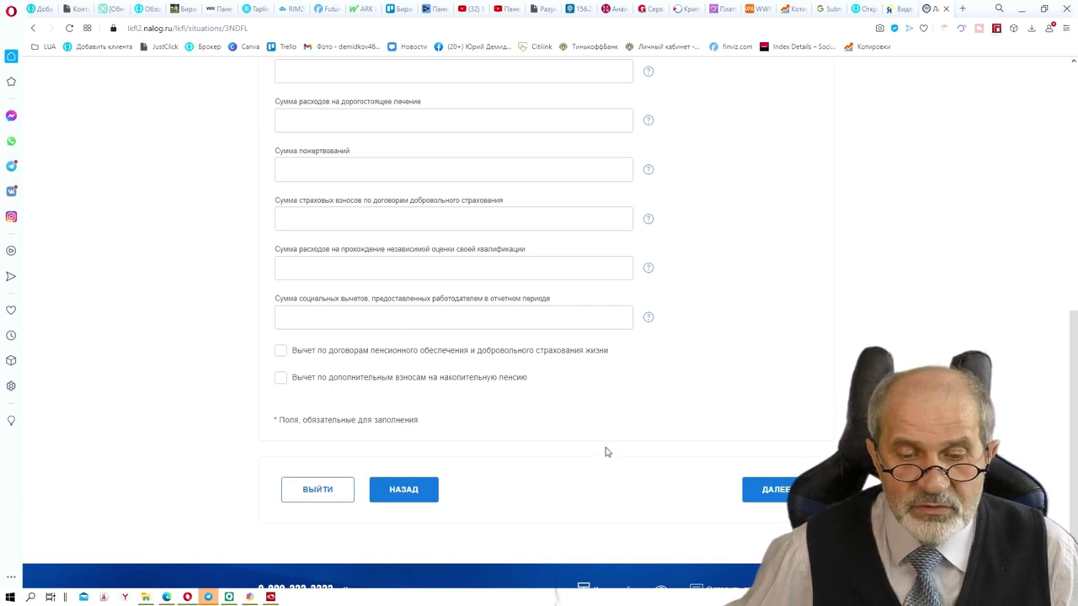
pyautogui.scroll(4, 502, 418)
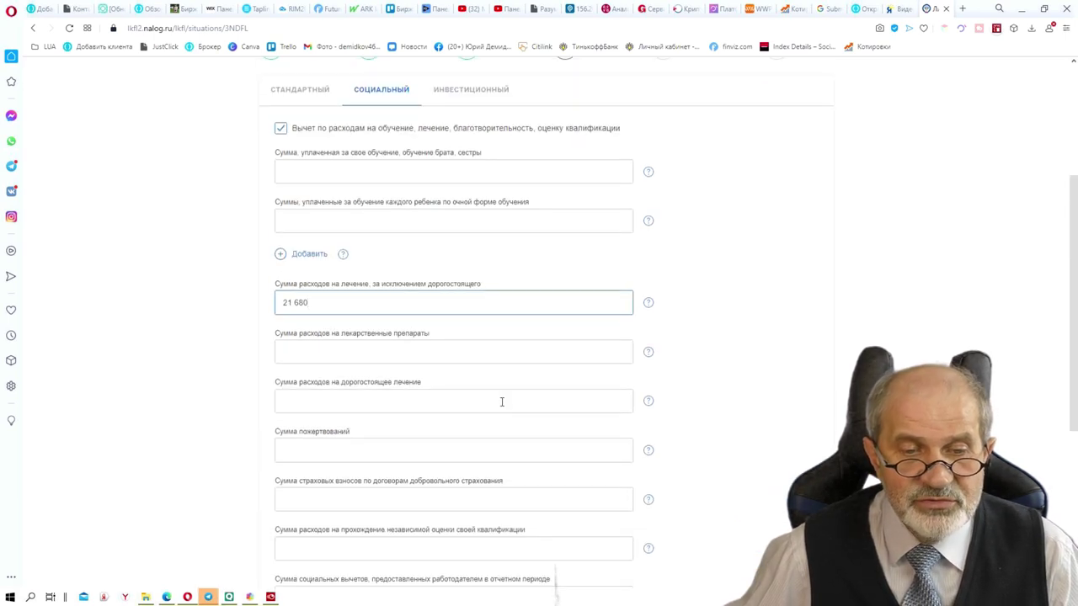
pyautogui.scroll(-4, 528, 442)
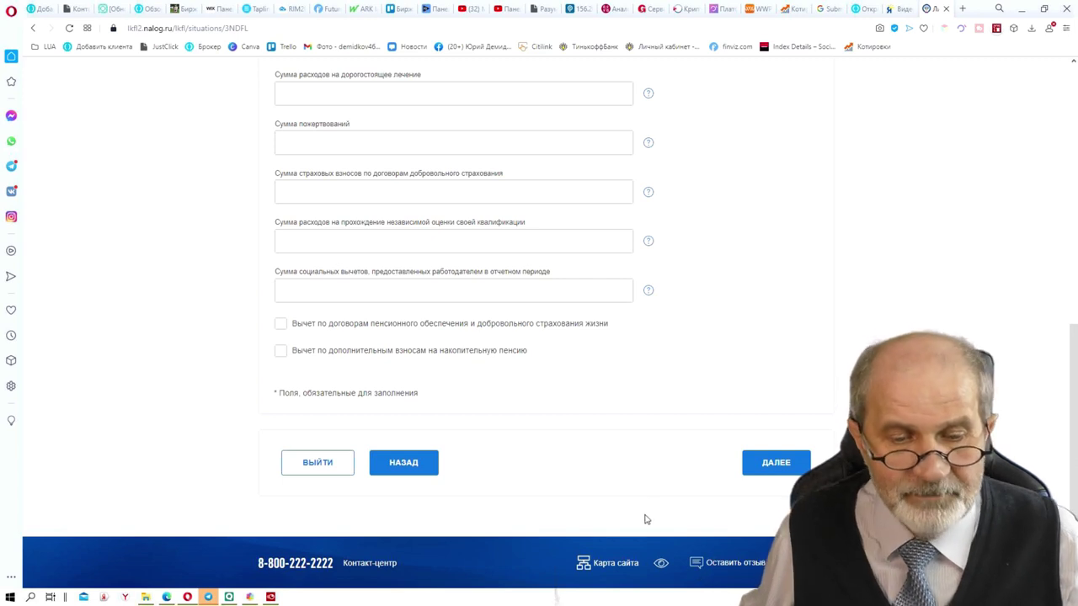
pyautogui.click(776, 462)
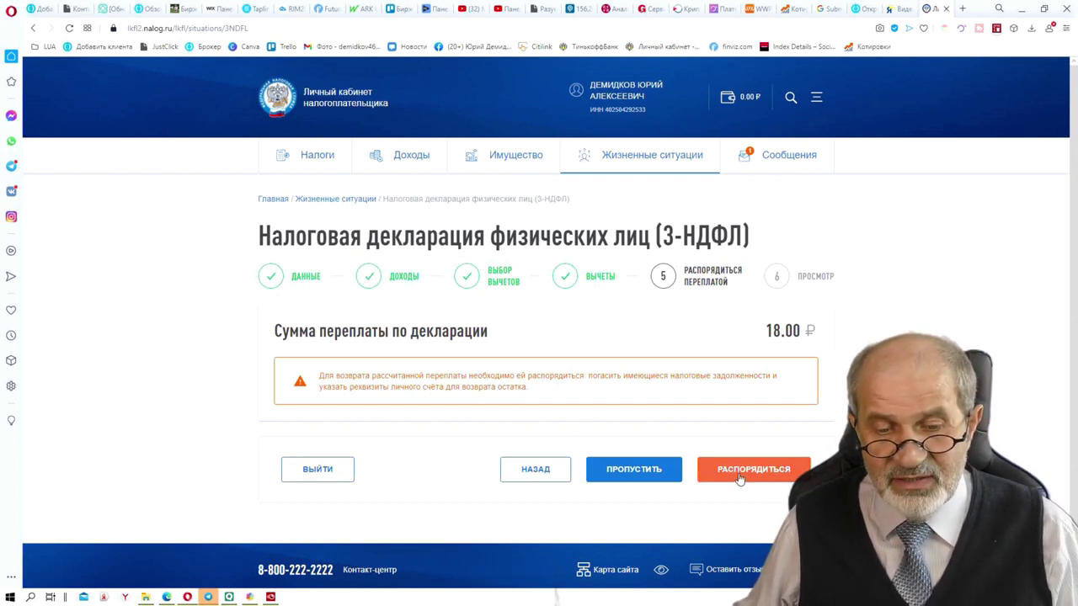
pyautogui.click(647, 473)
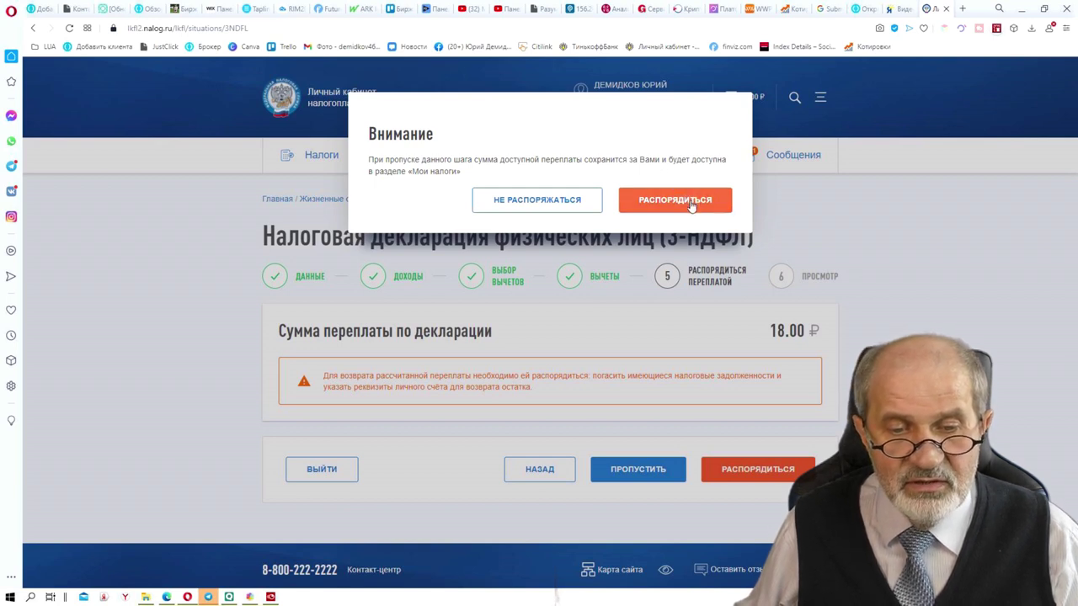
pyautogui.click(550, 202)
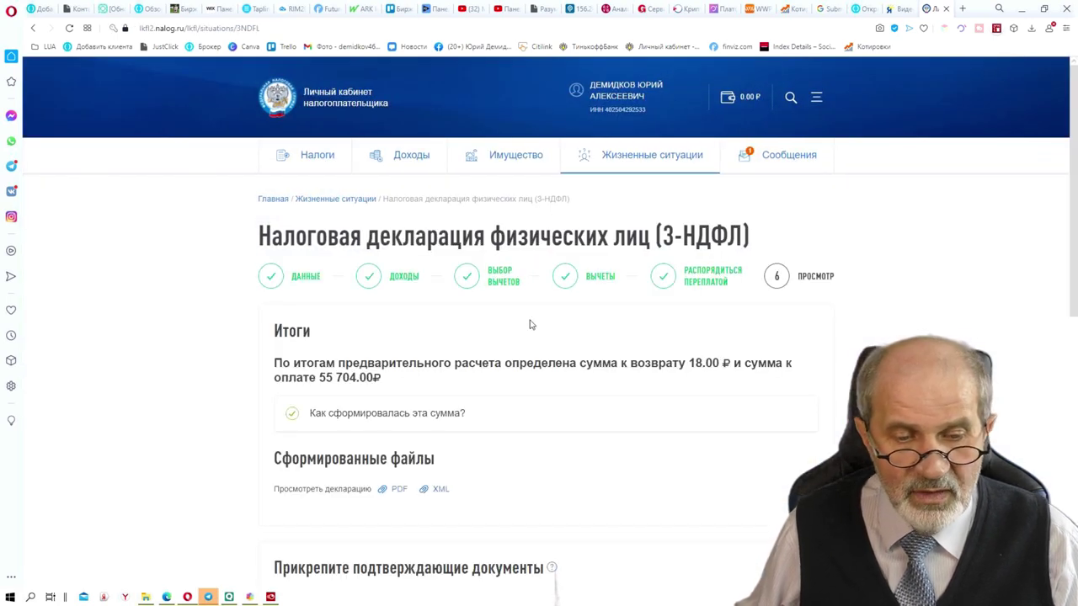
# Step: Review the declaration's results and supporting document sections, opening and cancelling the file selection for the medical services contract
pyautogui.scroll(-3, 620, 402)
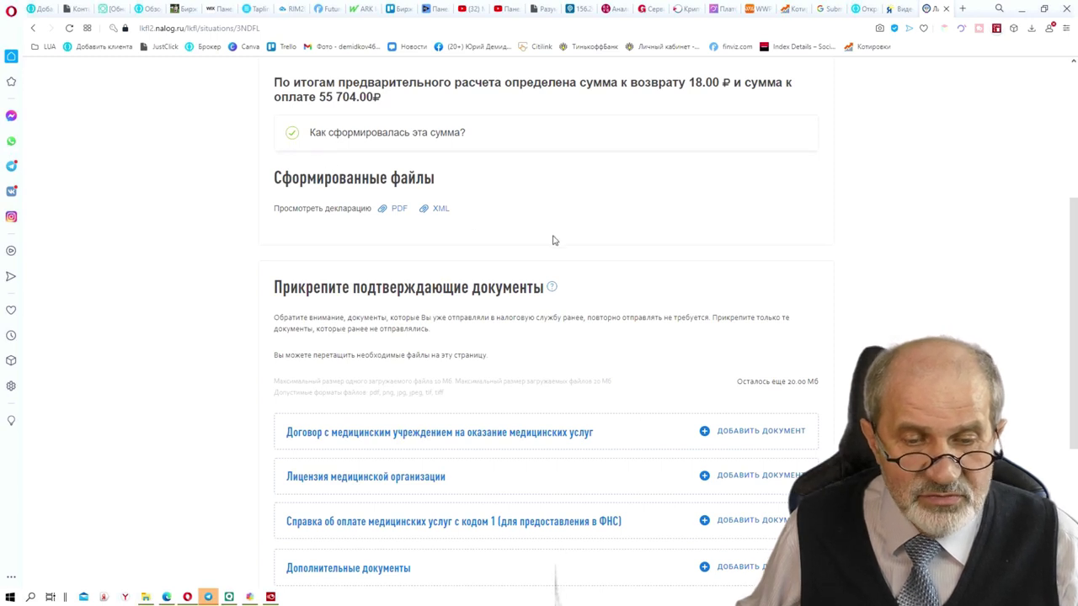
pyautogui.scroll(-1, 581, 260)
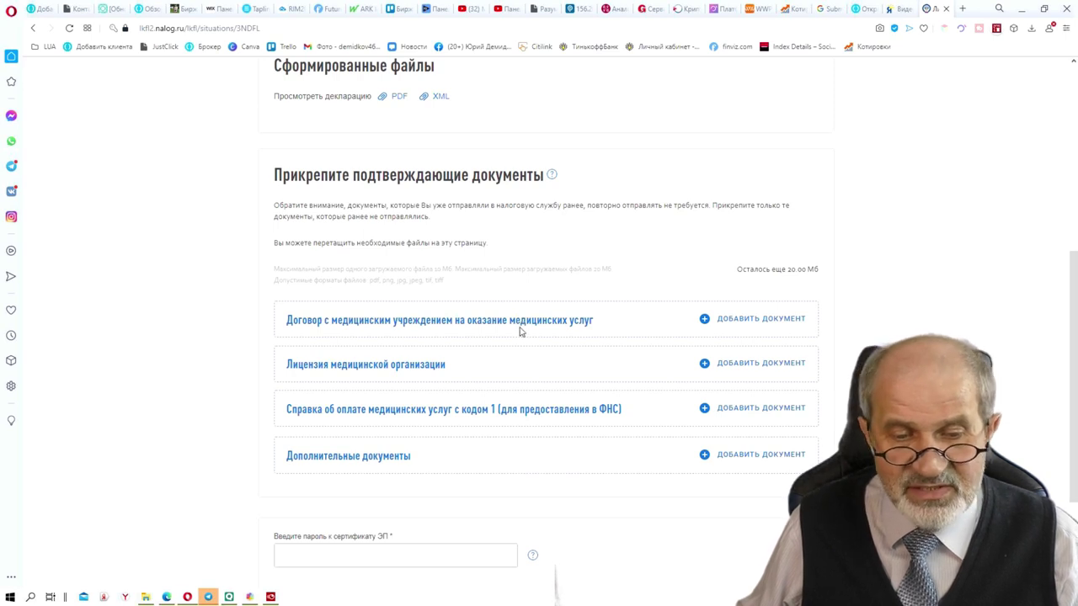
pyautogui.click(706, 321)
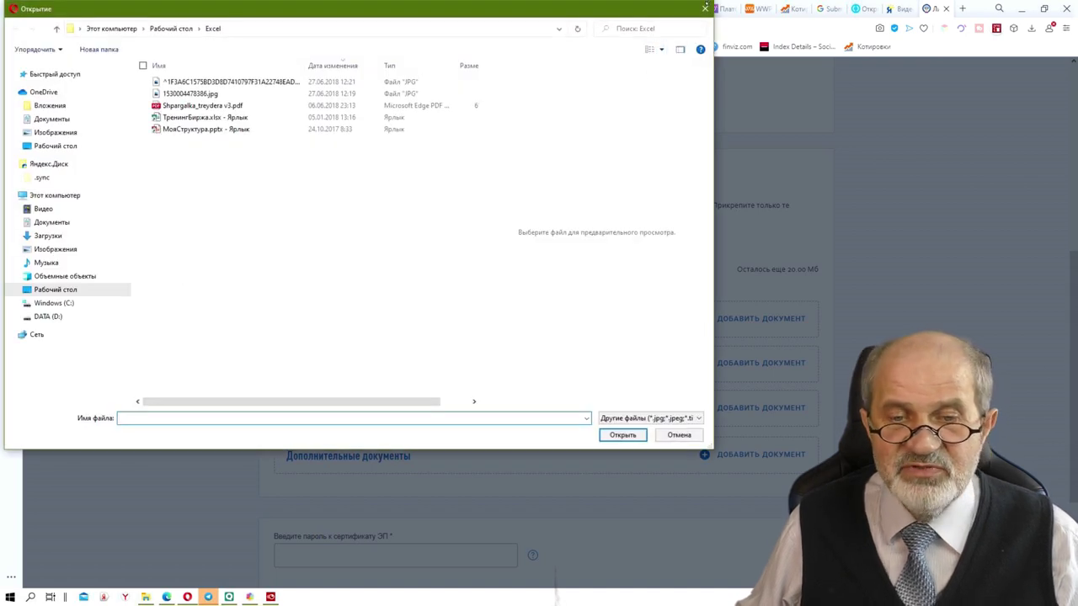
pyautogui.click(705, 10)
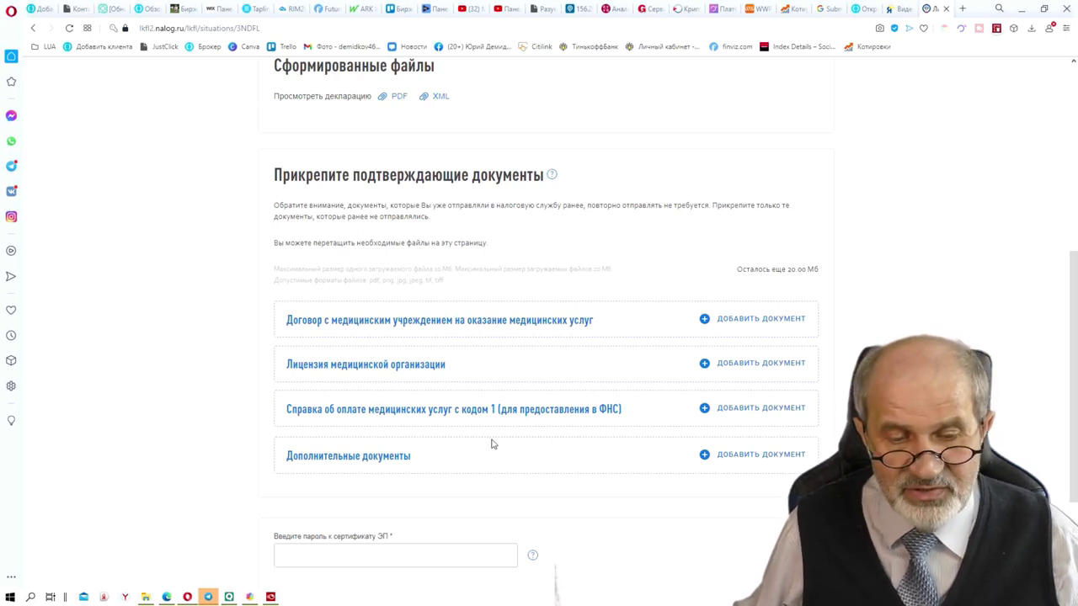
pyautogui.scroll(-2, 496, 437)
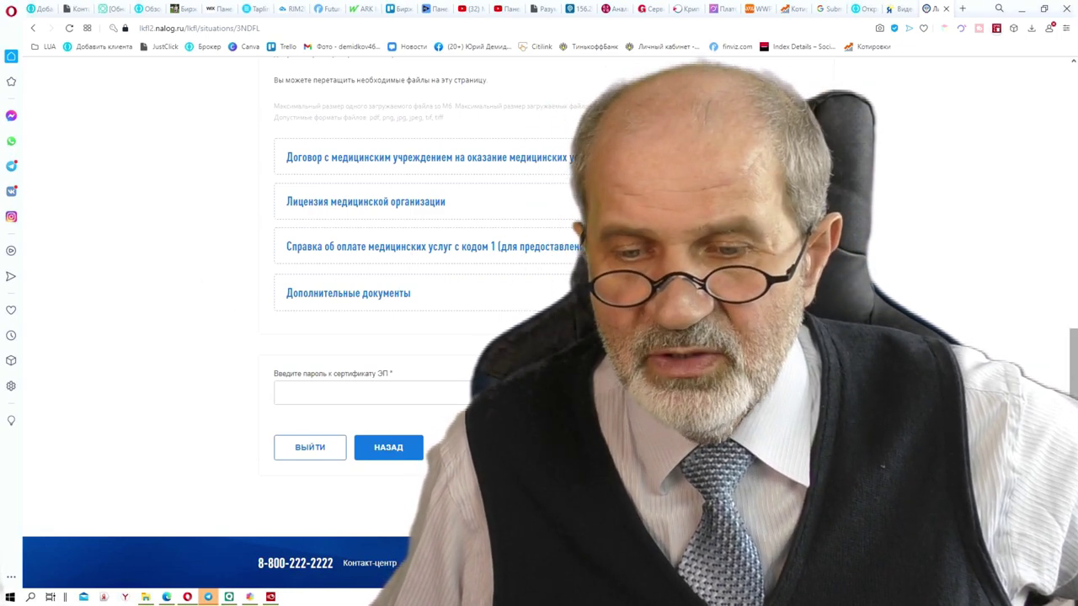
pyautogui.scroll(5, 154, 290)
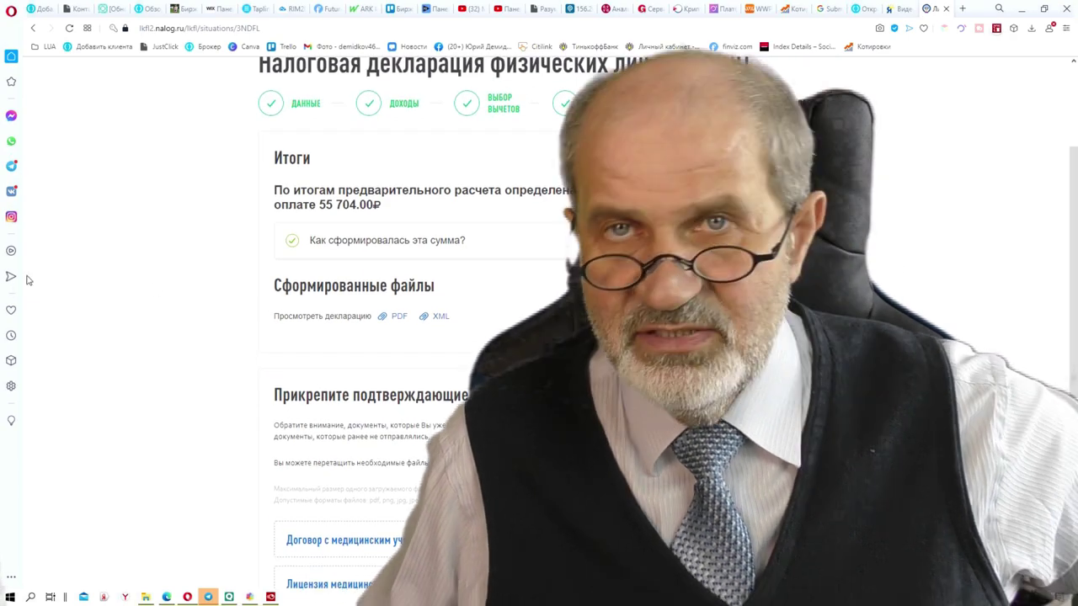